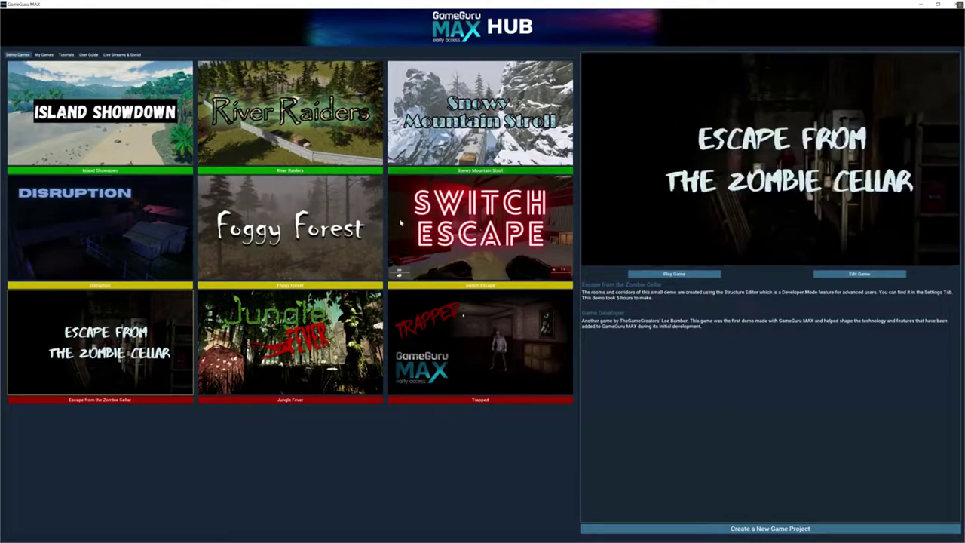
# Launch the Escape from the Zombie Cellar demo and start a new game
pyautogui.click(671, 273)
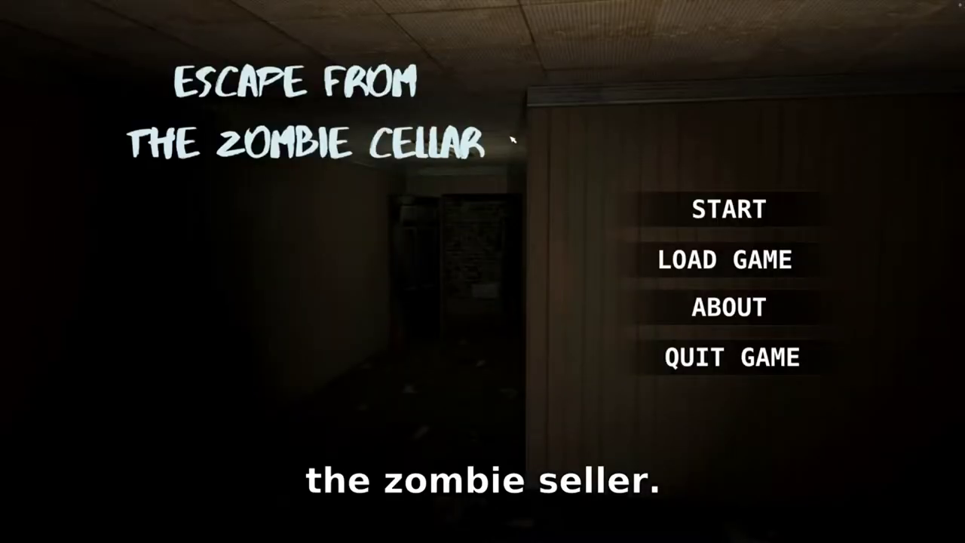
pyautogui.click(701, 209)
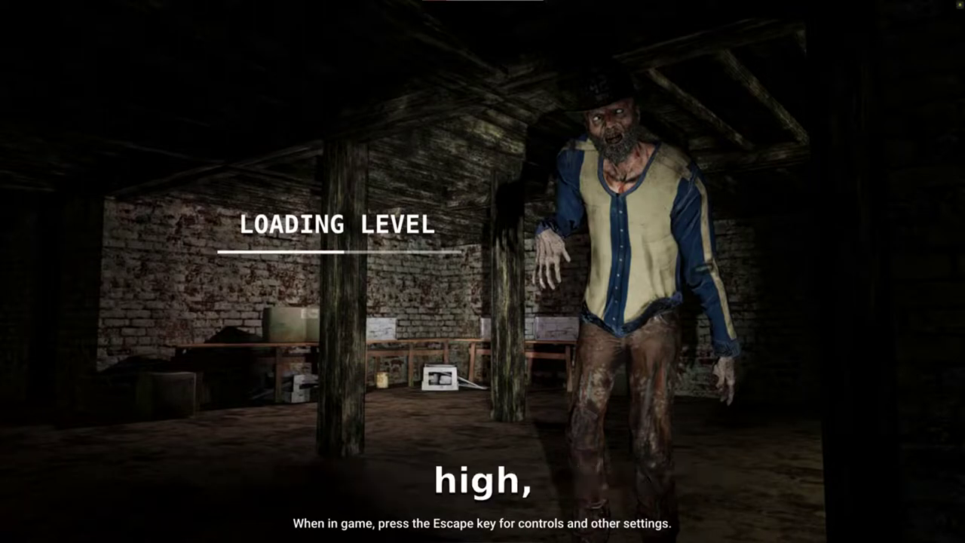
pyautogui.press('w')
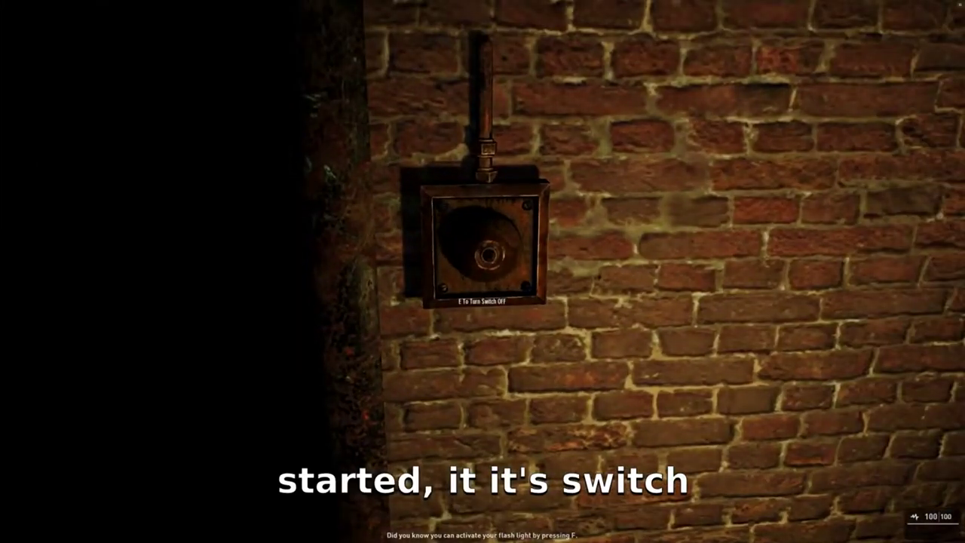
pyautogui.press('e')
pyautogui.press('w')
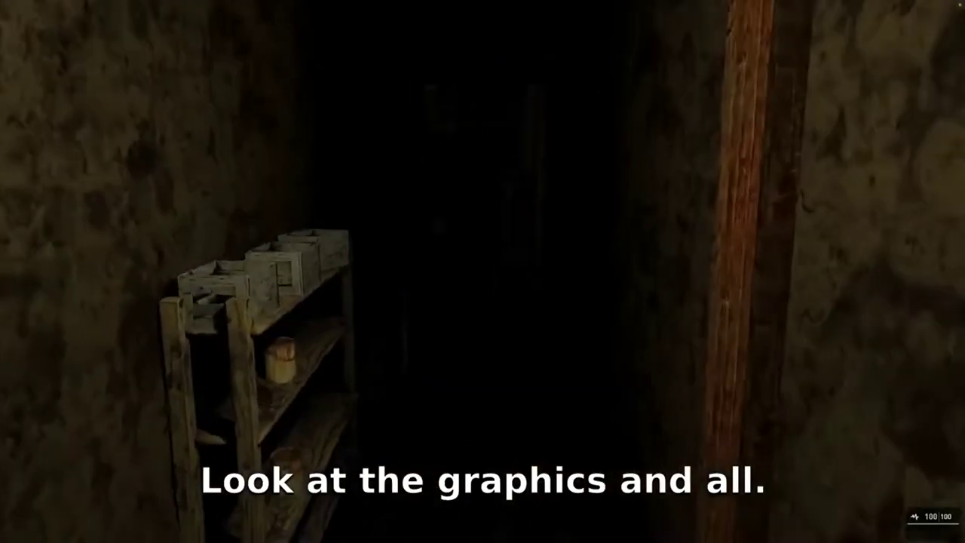
pyautogui.press('s')
pyautogui.press('w')
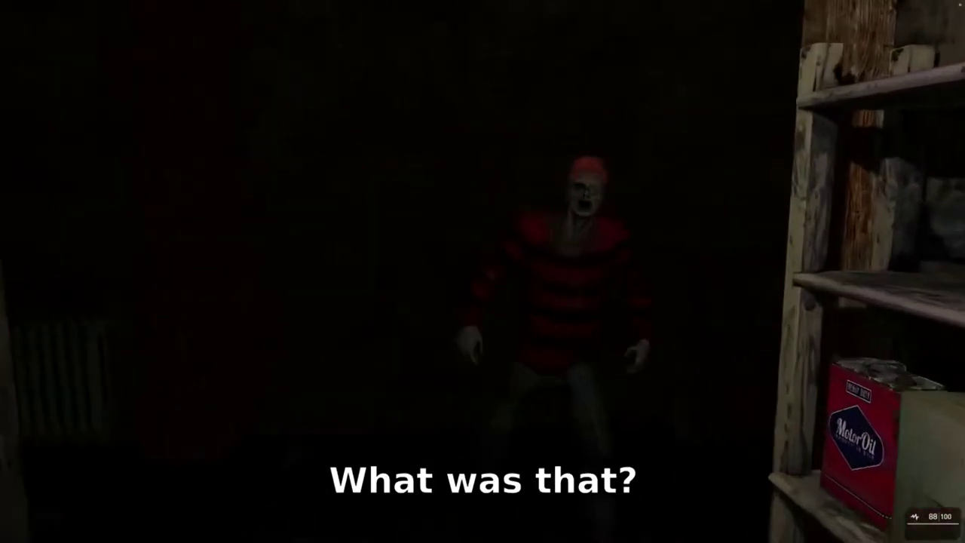
pyautogui.press('w')
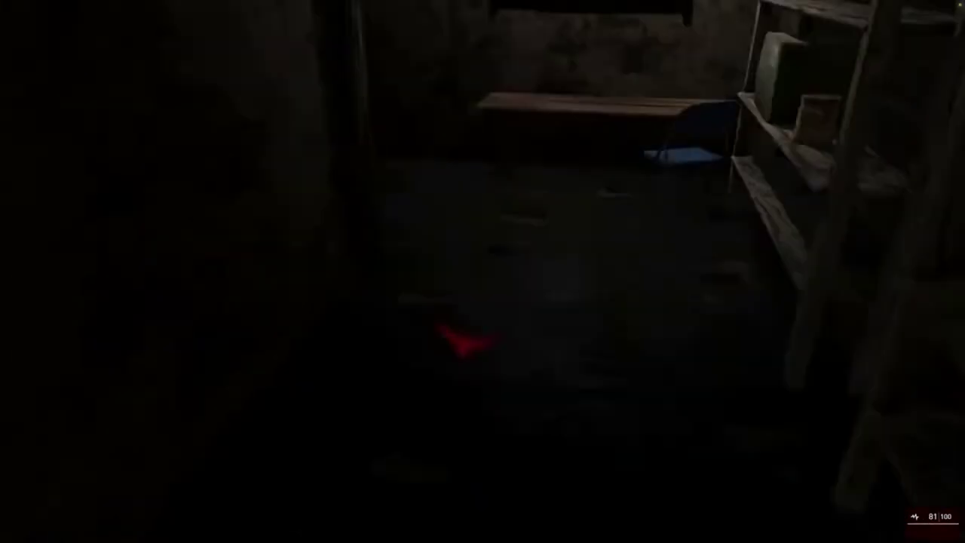
pyautogui.press('w')
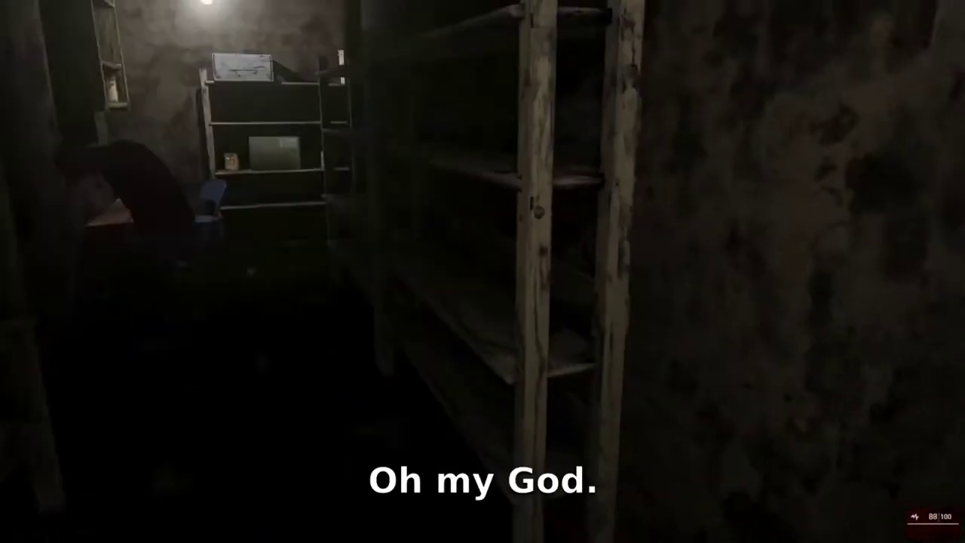
pyautogui.press('w')
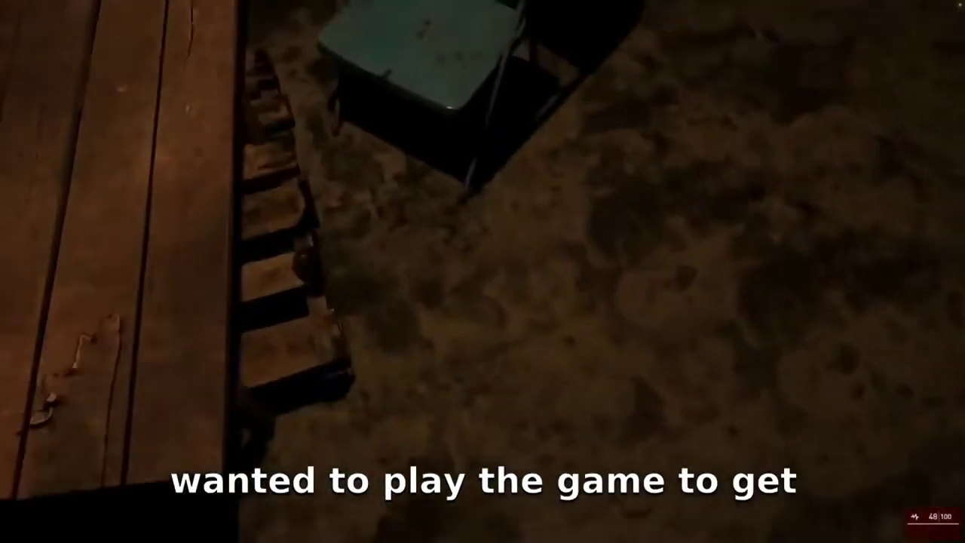
pyautogui.press('e')
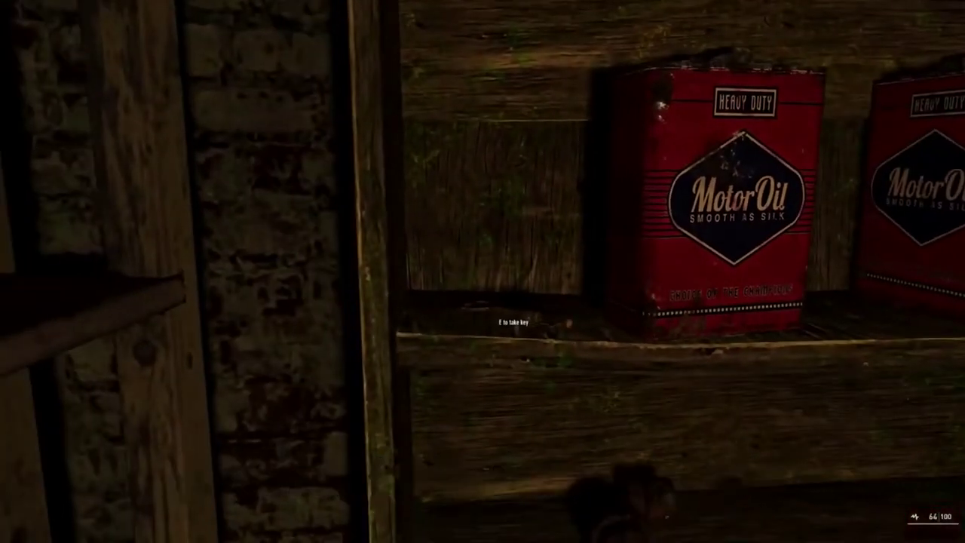
pyautogui.press('w')
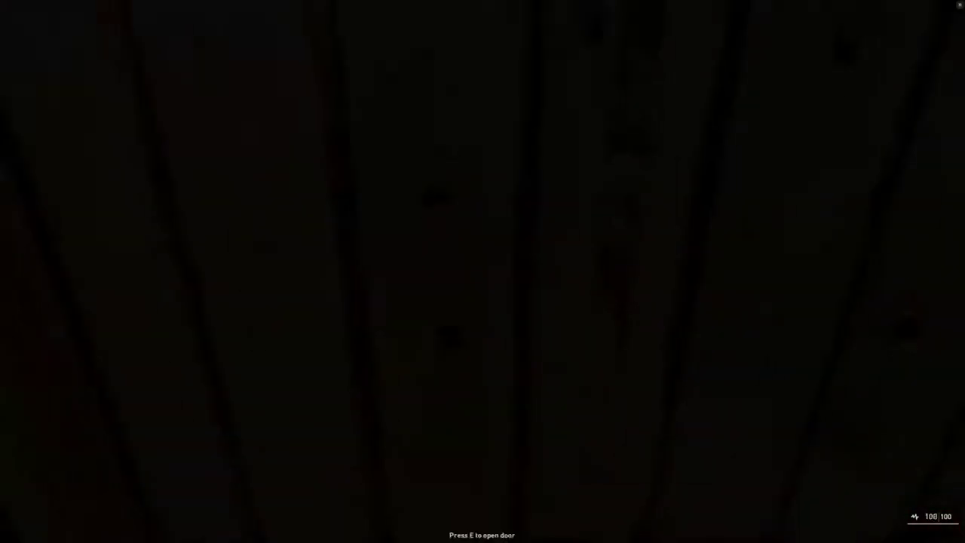
pyautogui.press('e')
pyautogui.press('w')
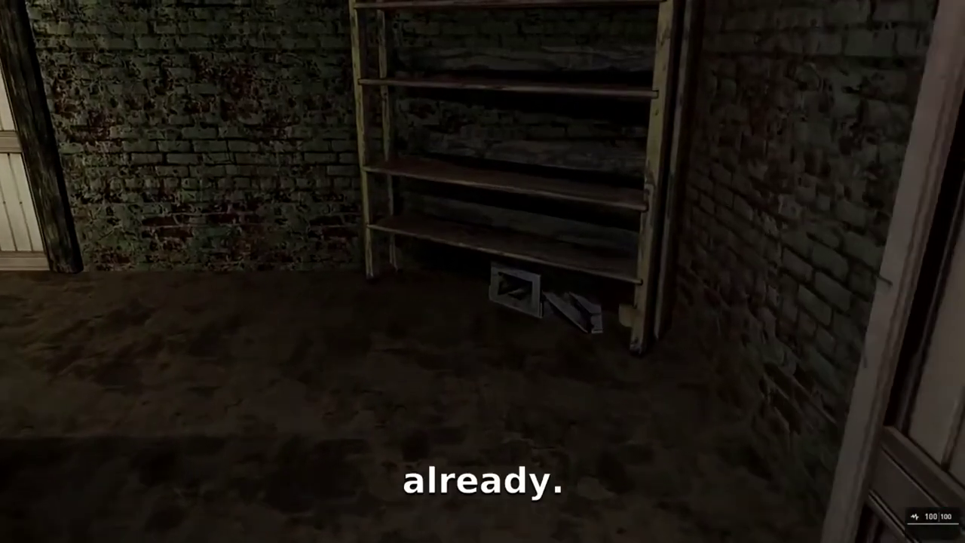
pyautogui.press('w')
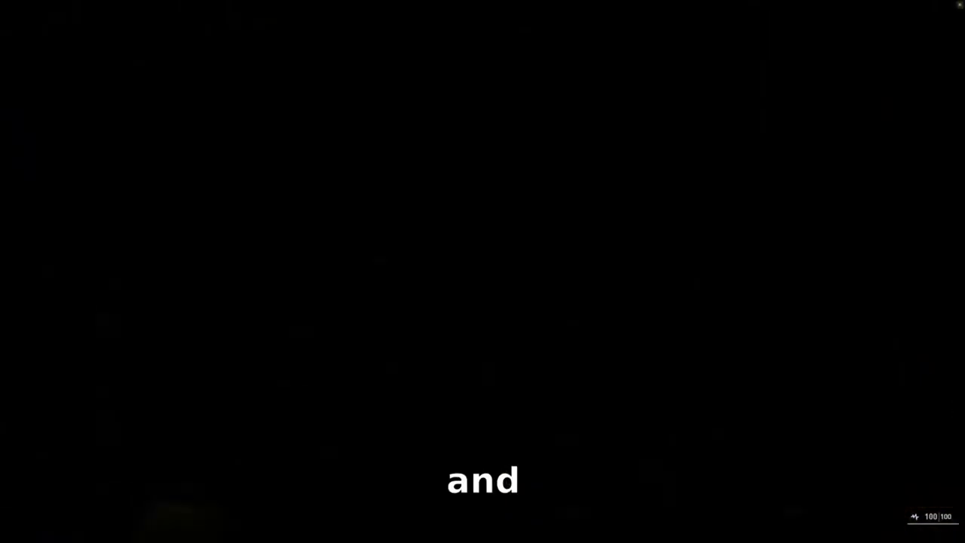
pyautogui.press('w')
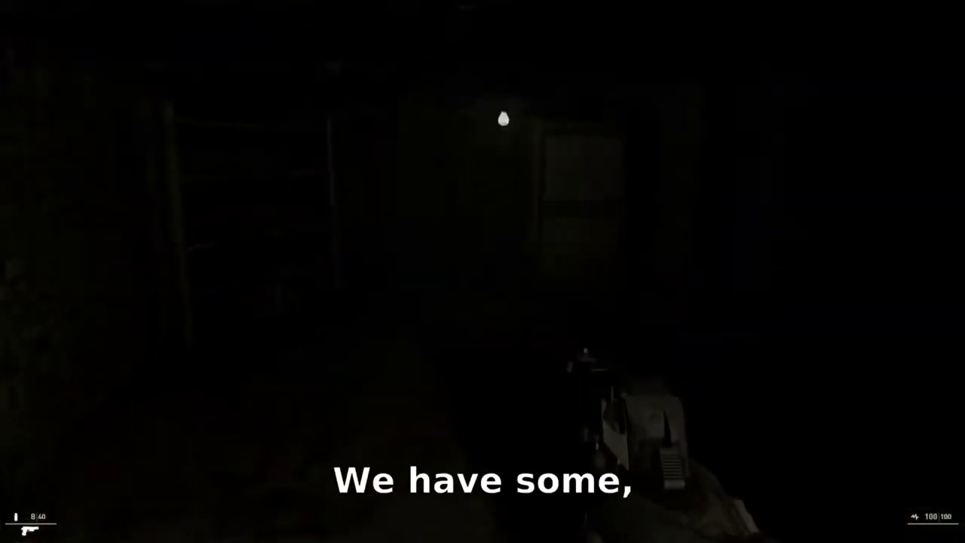
pyautogui.press('w')
pyautogui.press('w')
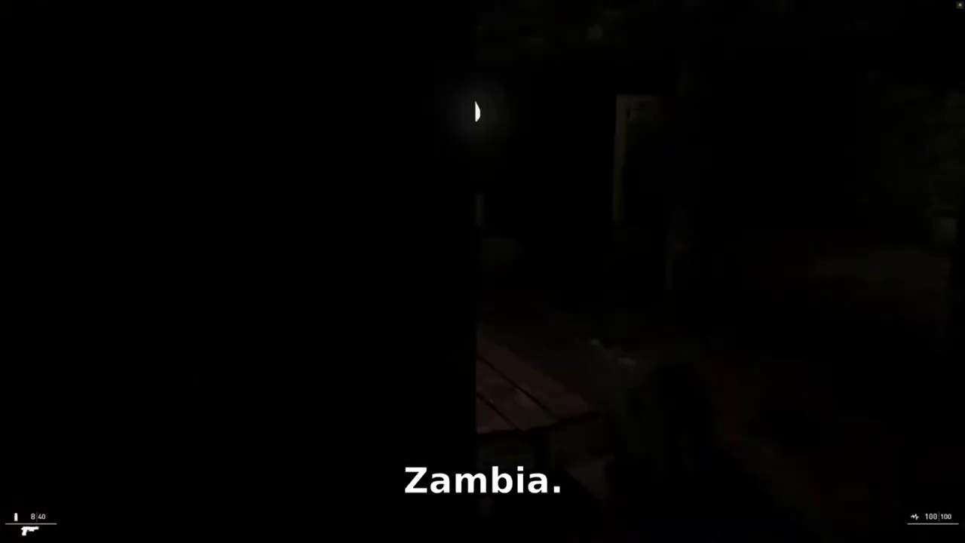
pyautogui.click(483, 271)
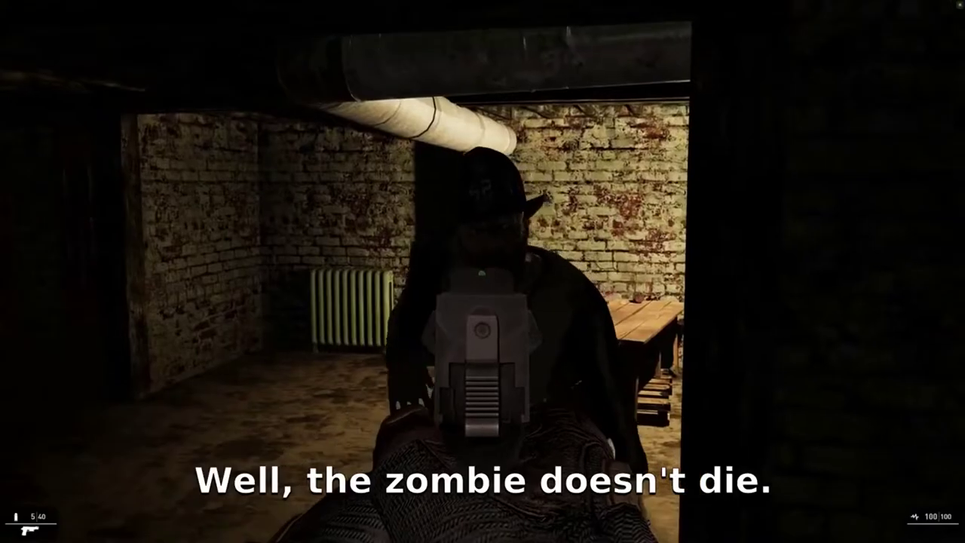
pyautogui.click(482, 272)
pyautogui.click(483, 271)
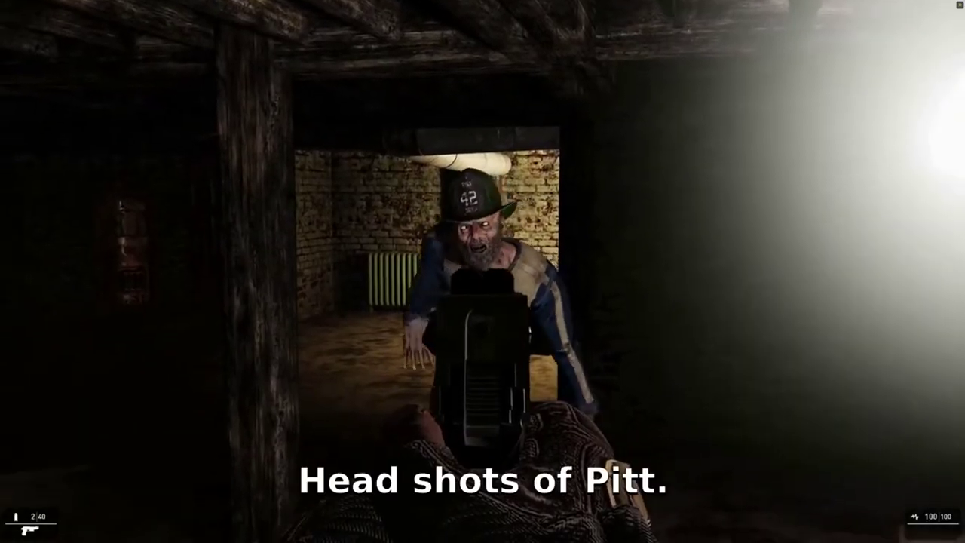
pyautogui.click(483, 271)
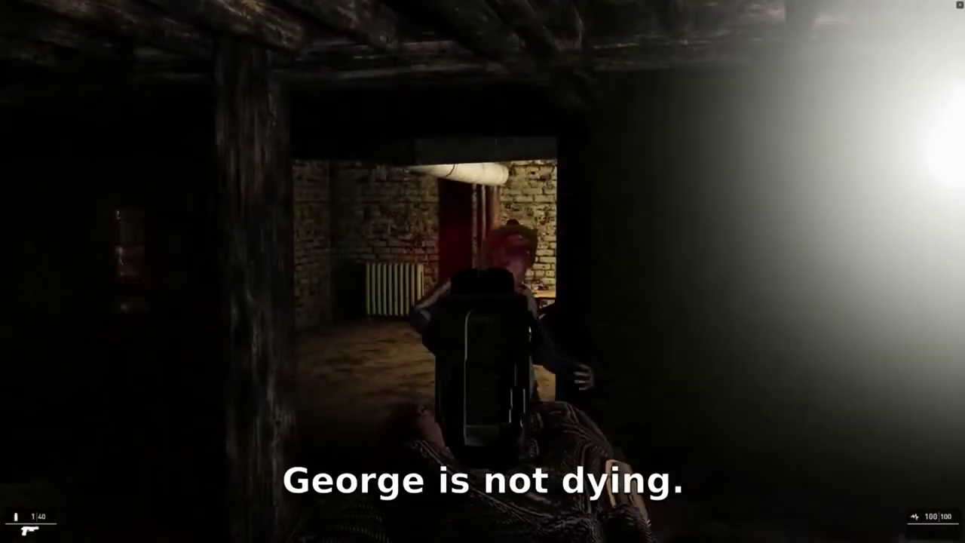
pyautogui.press('r')
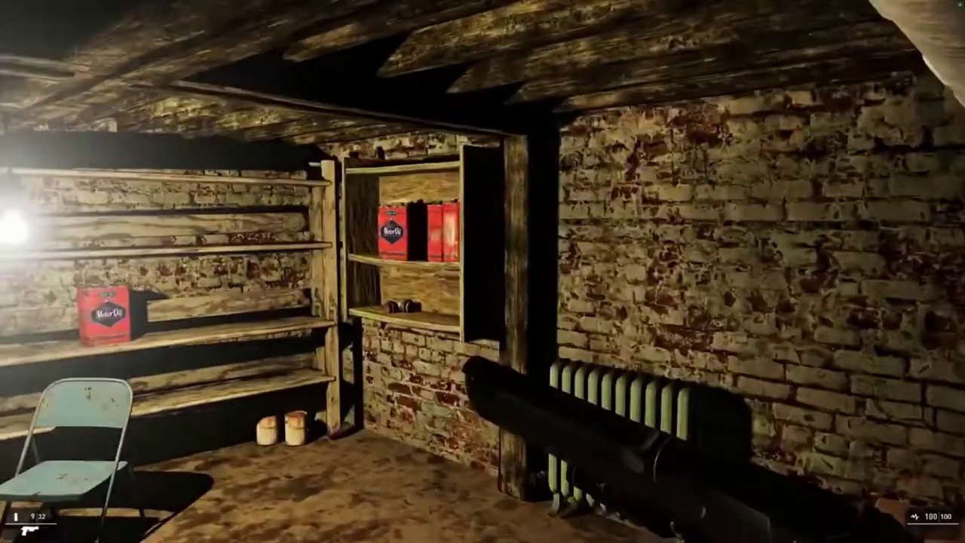
pyautogui.press('w')
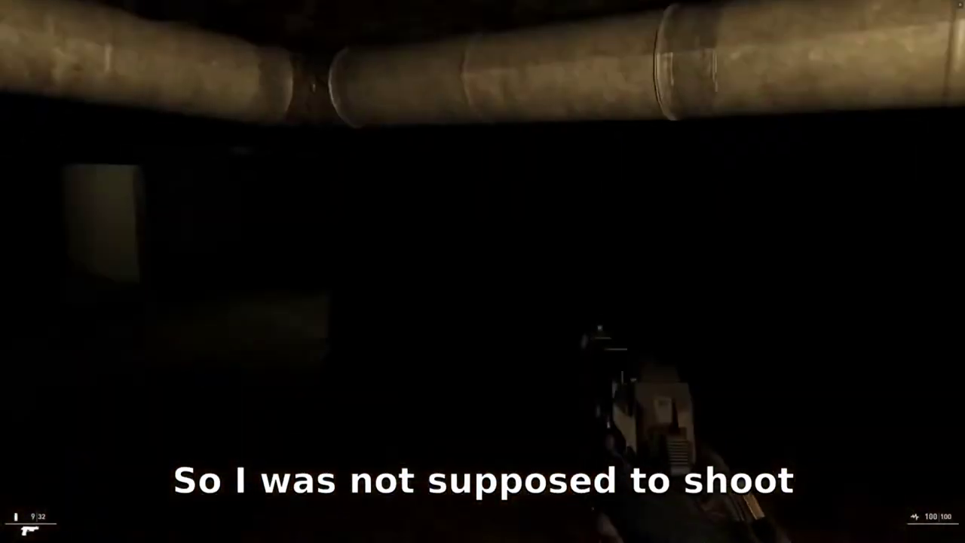
pyautogui.press('w')
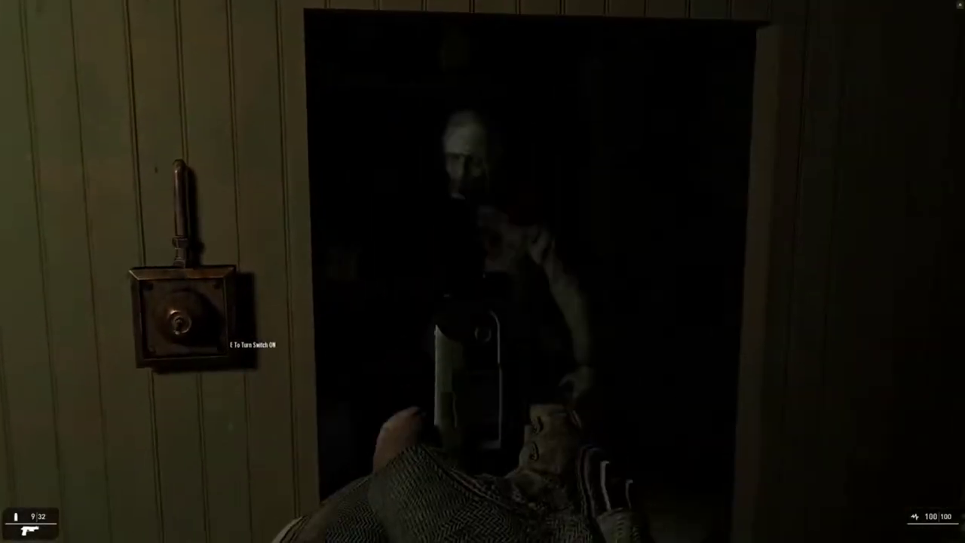
pyautogui.click(482, 272)
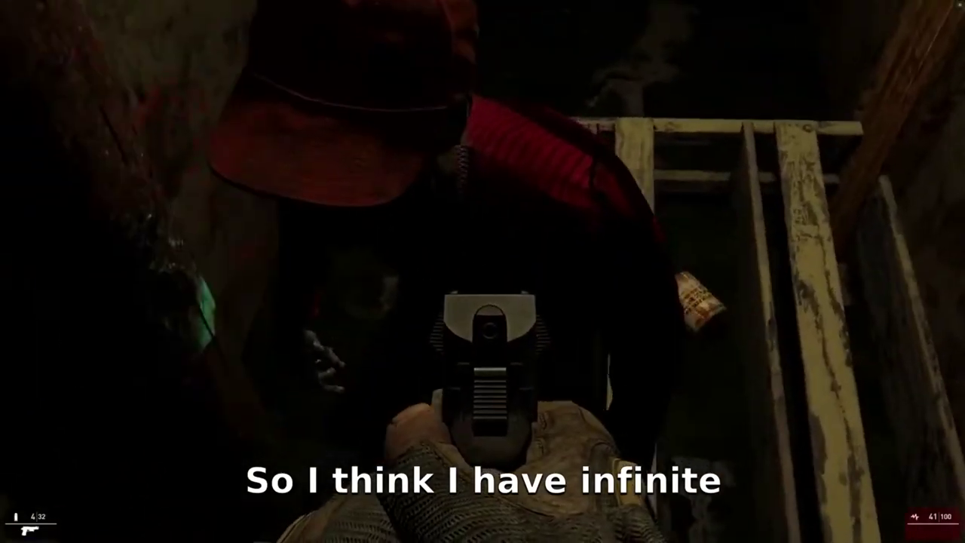
pyautogui.click(482, 271)
pyautogui.click(483, 271)
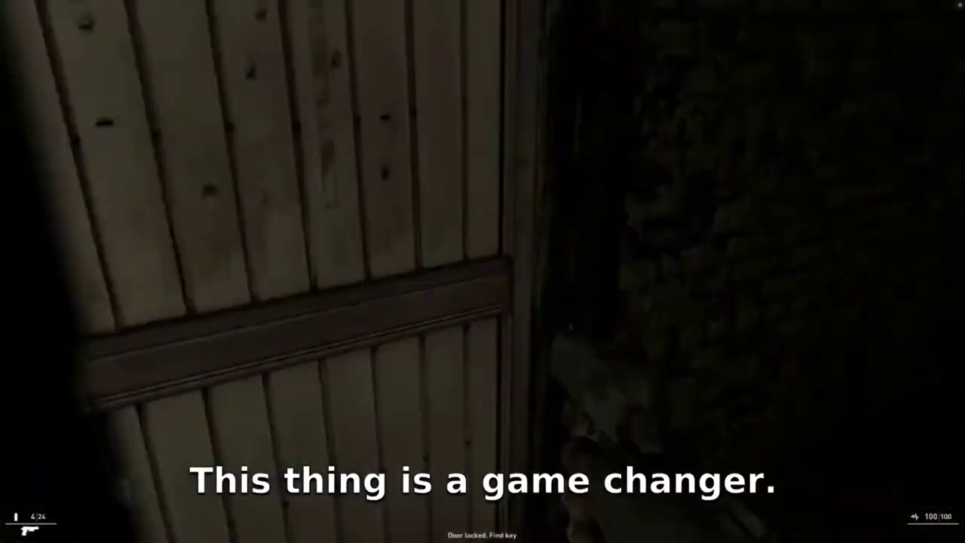
# Quit the running demo through its main menu and skip the welcome video to return to the hub
pyautogui.press('Escape')
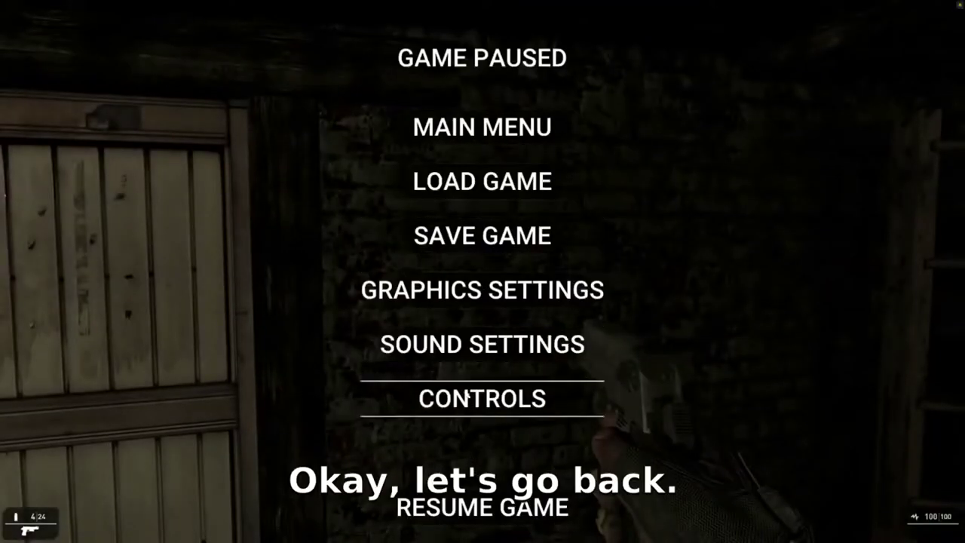
pyautogui.click(482, 126)
pyautogui.click(703, 358)
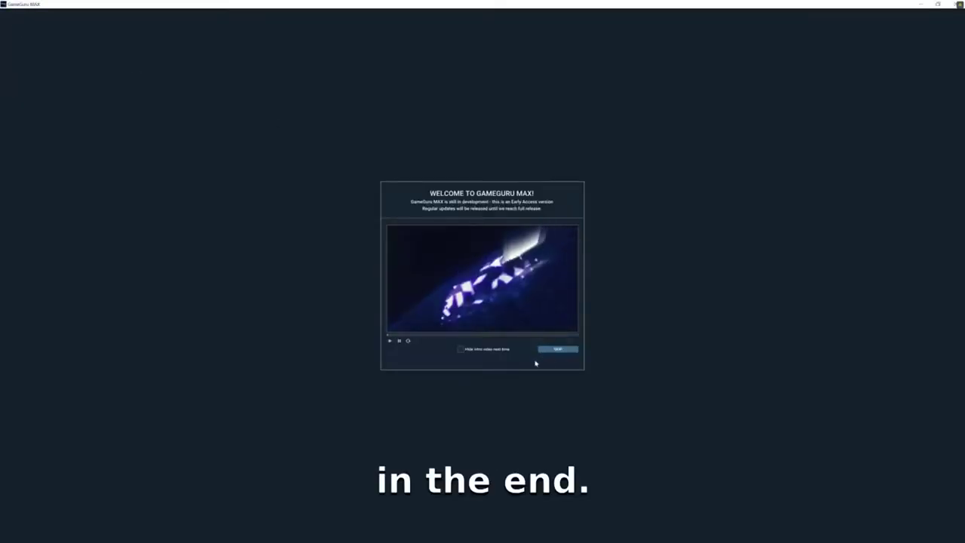
pyautogui.click(552, 351)
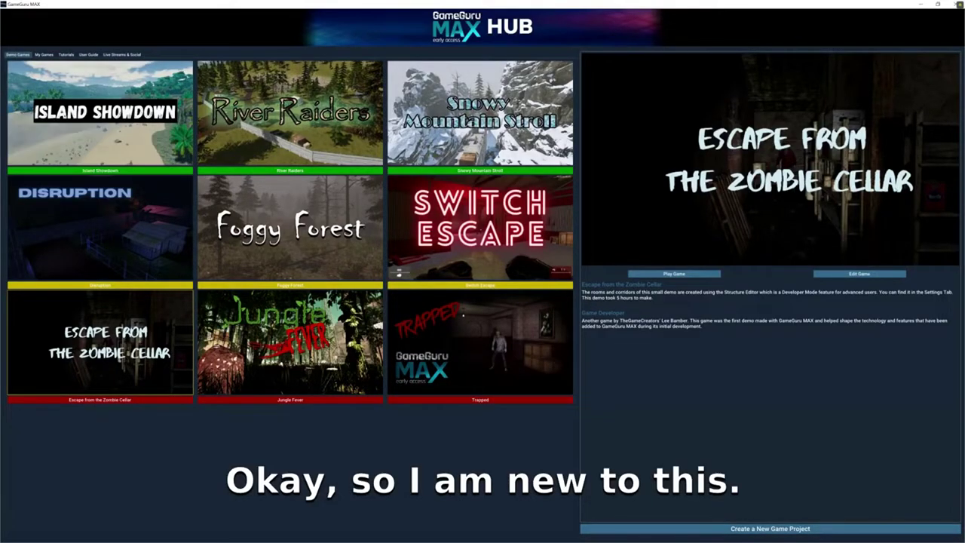
# Create a new game project named BoogyMon
pyautogui.click(726, 530)
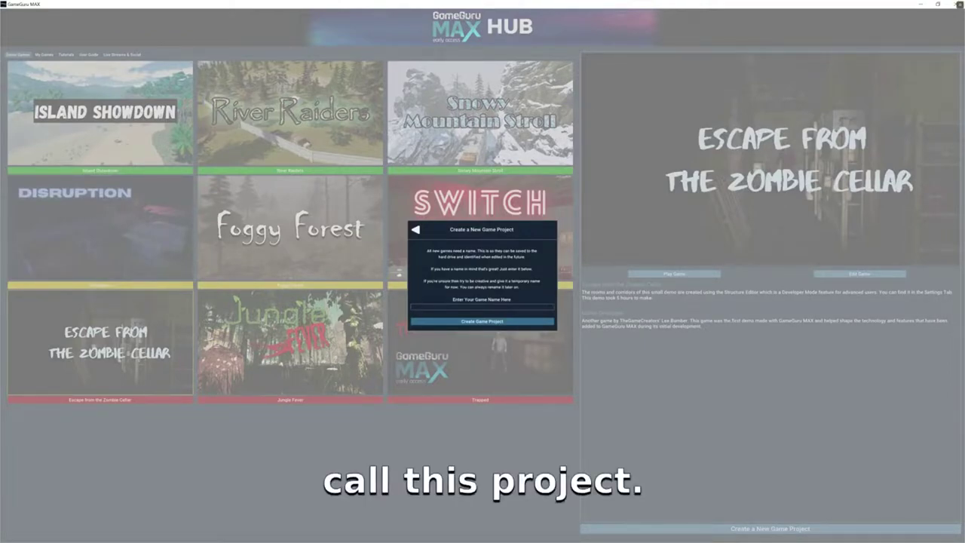
pyautogui.write('BoogieMAX')
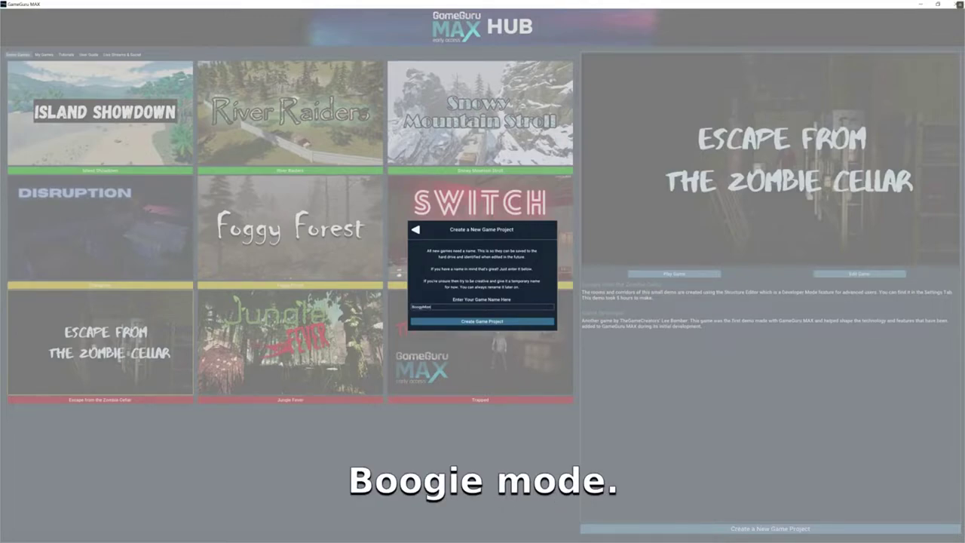
pyautogui.click(472, 322)
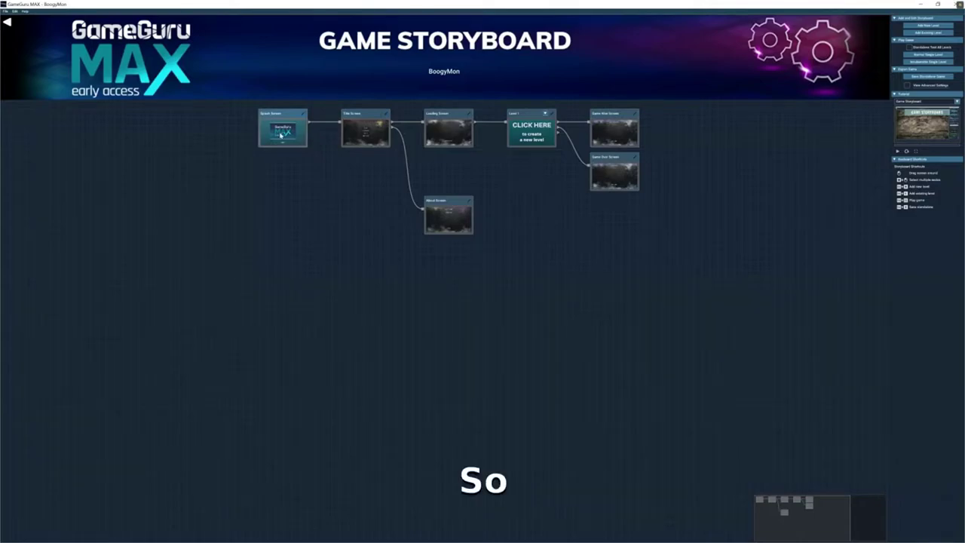
# Open the image library for the storyboard's Splash Screen and browse the images in the Backdrops category
pyautogui.click(302, 115)
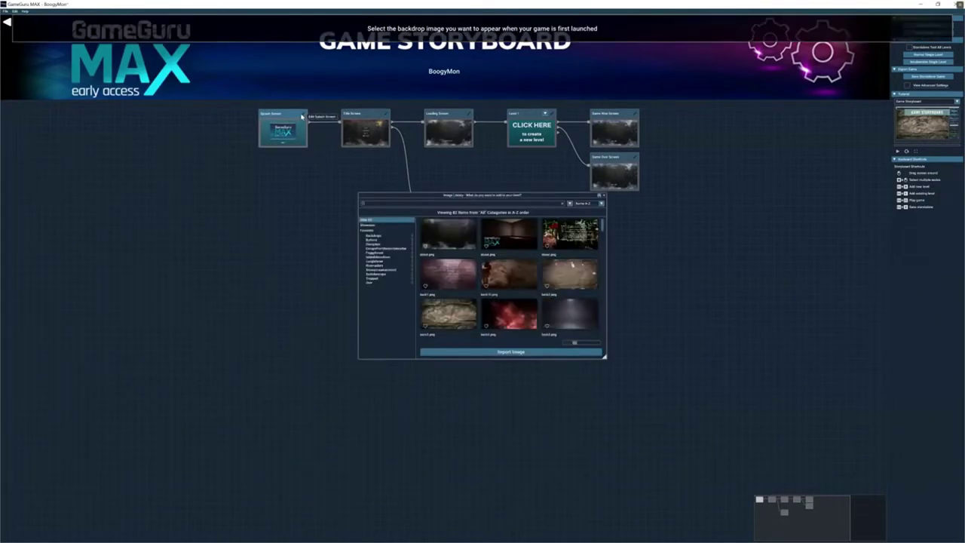
pyautogui.moveTo(567, 288)
pyautogui.moveTo(519, 272)
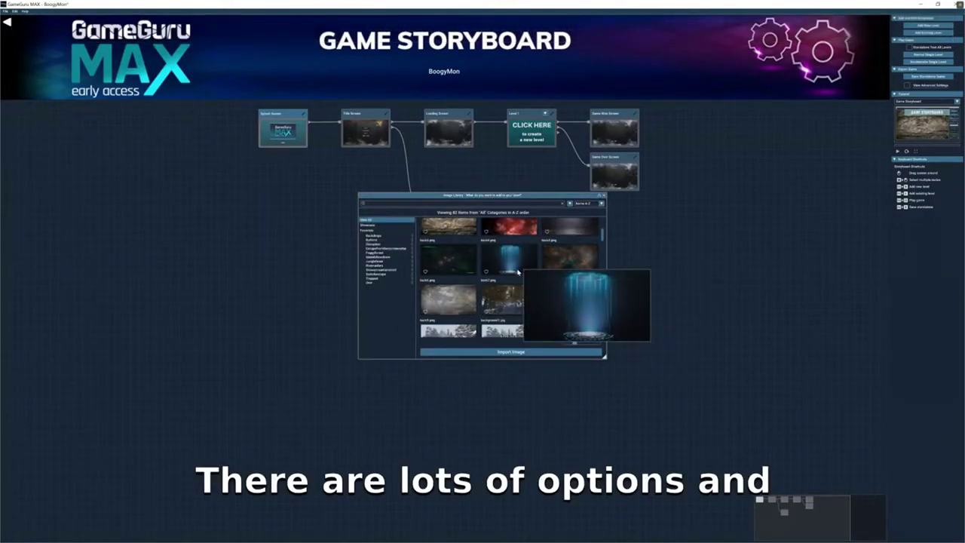
pyautogui.click(373, 235)
pyautogui.moveTo(497, 298)
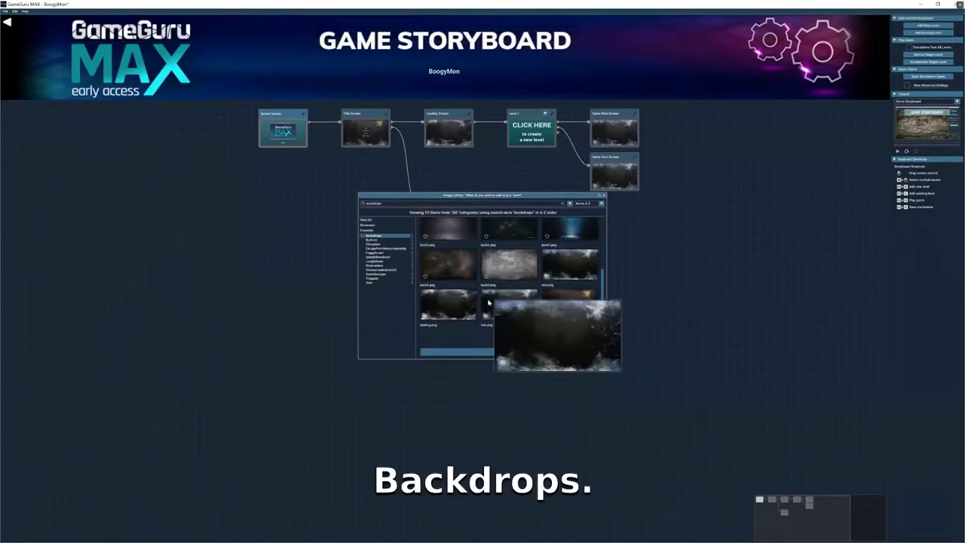
pyautogui.scroll(3, 509, 309)
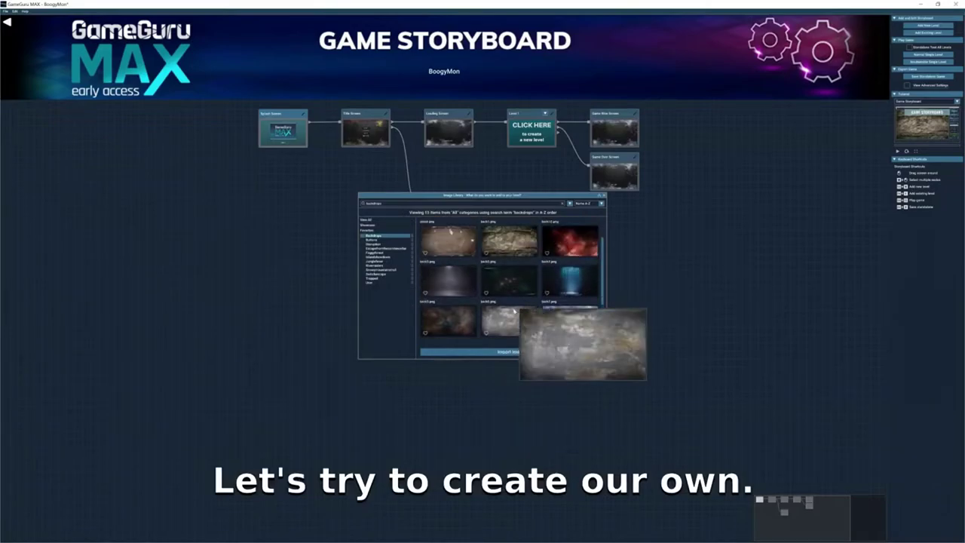
# Assign the plain dark grey, softly lit image from the Backdrops category to the Splash Screen
pyautogui.click(372, 239)
pyautogui.click(373, 236)
pyautogui.moveTo(469, 288)
pyautogui.scroll(-1, 470, 288)
pyautogui.scroll(-1, 470, 288)
pyautogui.click(466, 273)
pyautogui.click(567, 352)
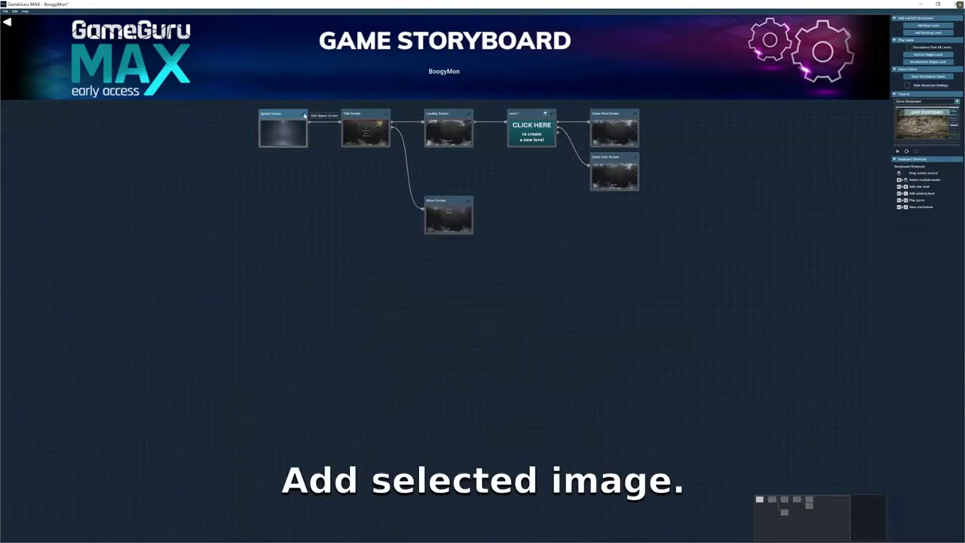
# Browse the Splash Screen's image library categories SnowyMountainTrail and IslandShowdown, and close the library without choosing an image
pyautogui.click(285, 132)
pyautogui.click(391, 268)
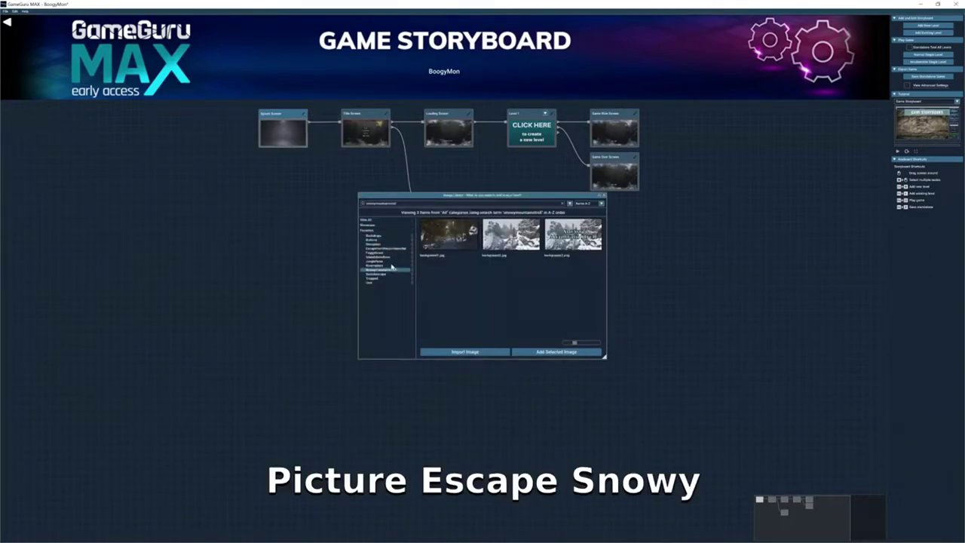
pyautogui.click(381, 257)
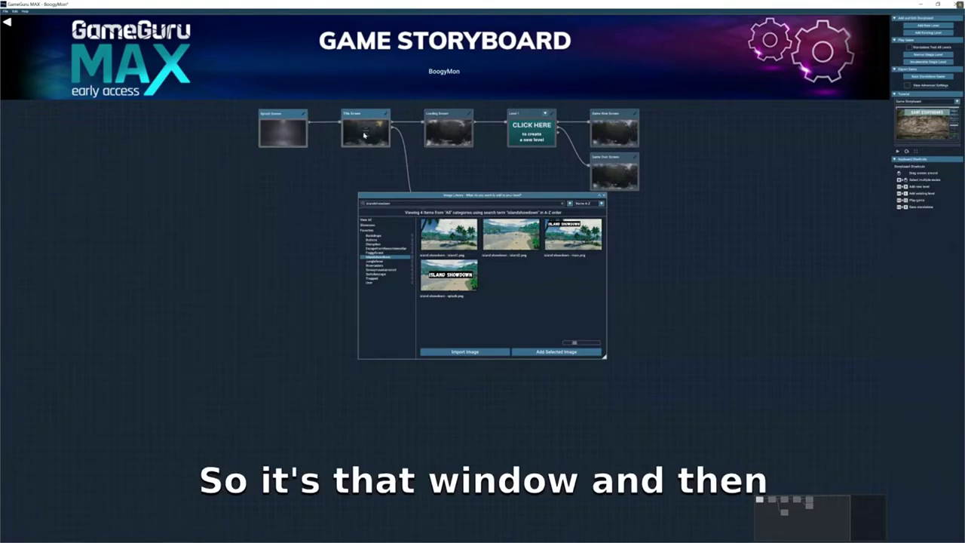
pyautogui.click(604, 197)
# View the Title Screen and the Loading Screen in the screen editor, returning to the storyboard after each
pyautogui.click(366, 132)
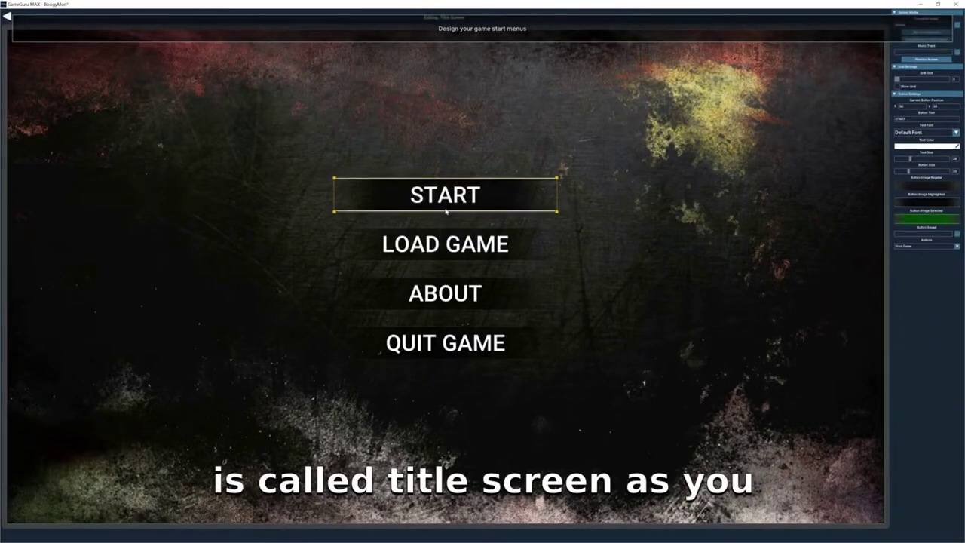
pyautogui.click(8, 16)
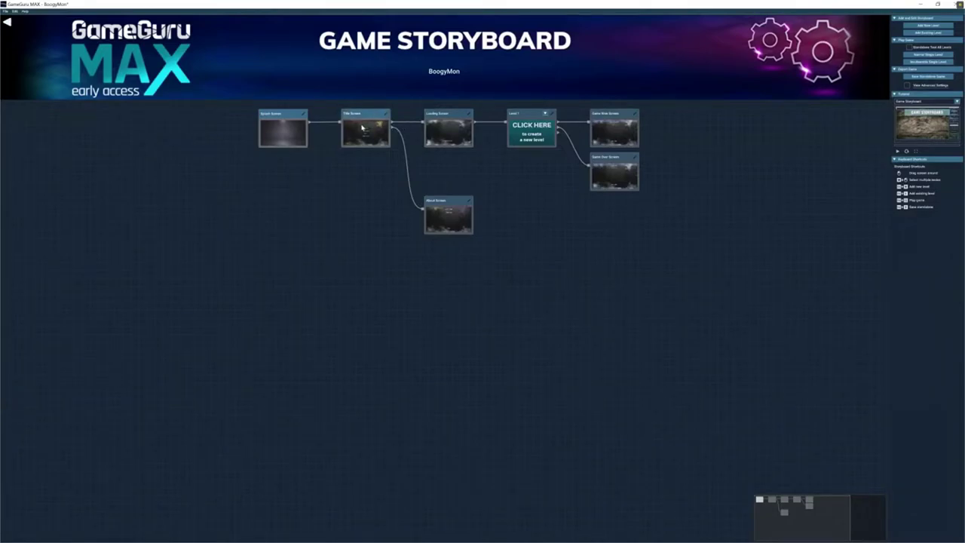
pyautogui.click(443, 133)
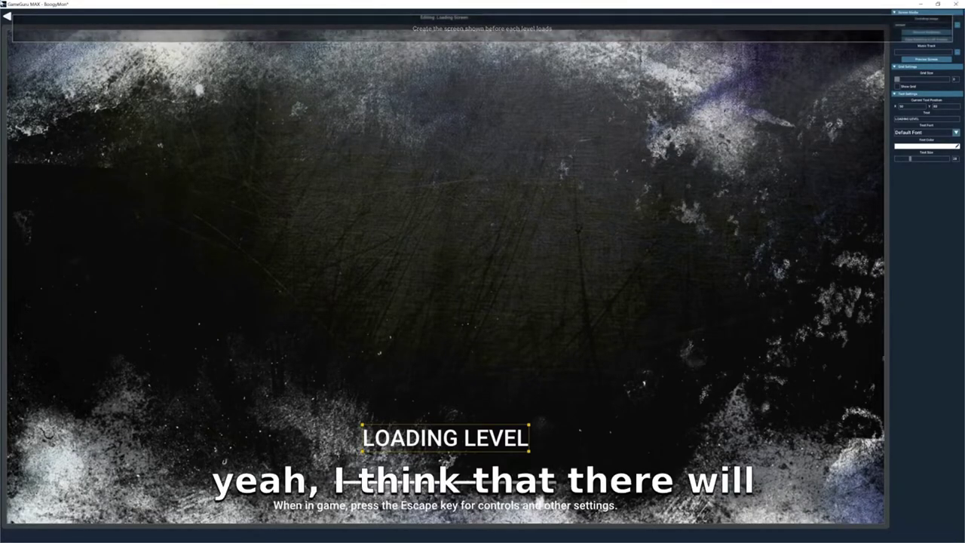
pyautogui.click(6, 15)
pyautogui.click(6, 11)
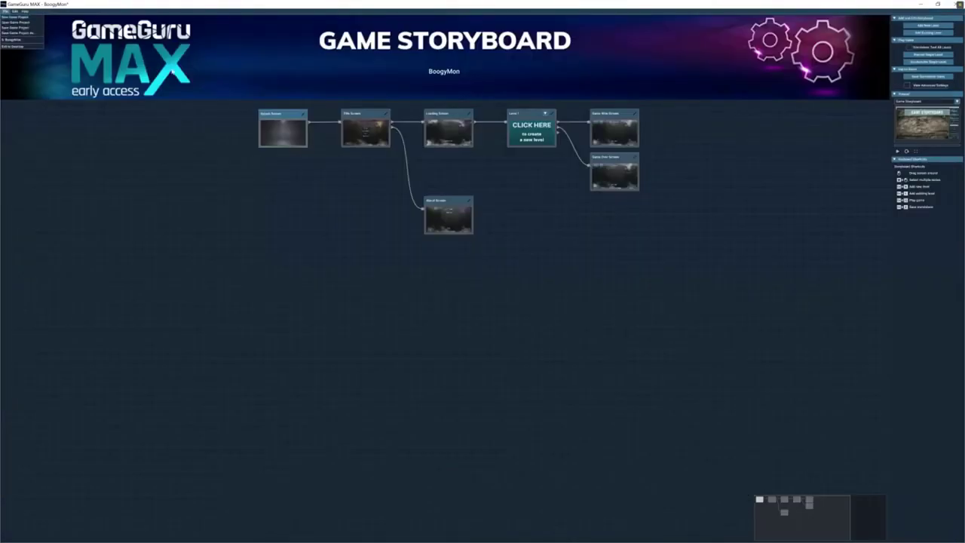
pyautogui.click(173, 71)
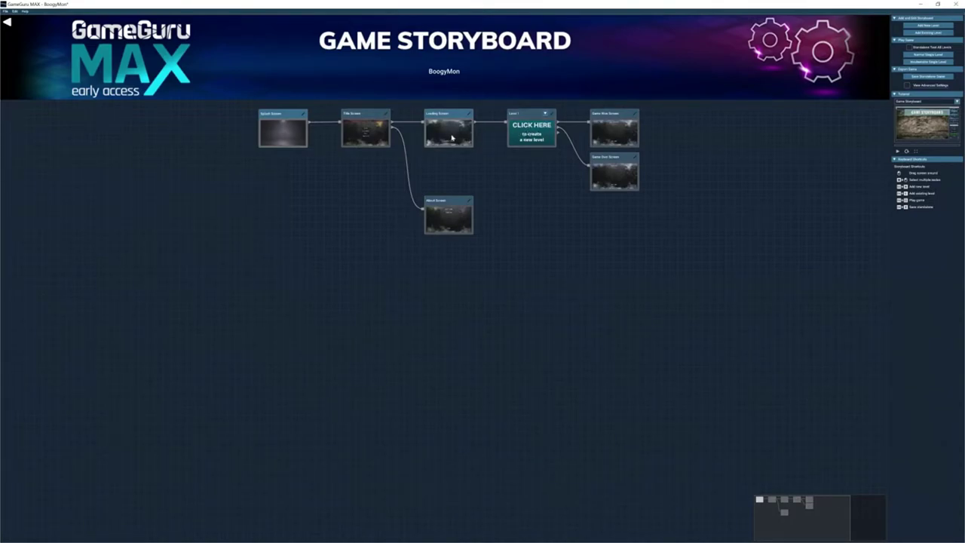
# Start creating Level 1 in the Terrain Generator and move and rotate the terrain preview to position the editable area
pyautogui.click(530, 129)
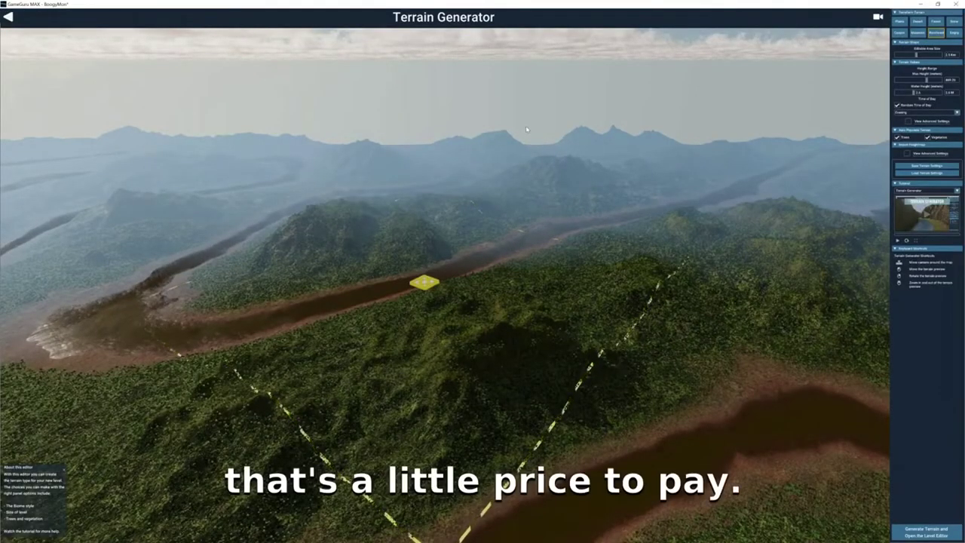
pyautogui.moveTo(422, 285); pyautogui.dragTo(529, 307)
pyautogui.moveTo(428, 238); pyautogui.dragTo(435, 261)
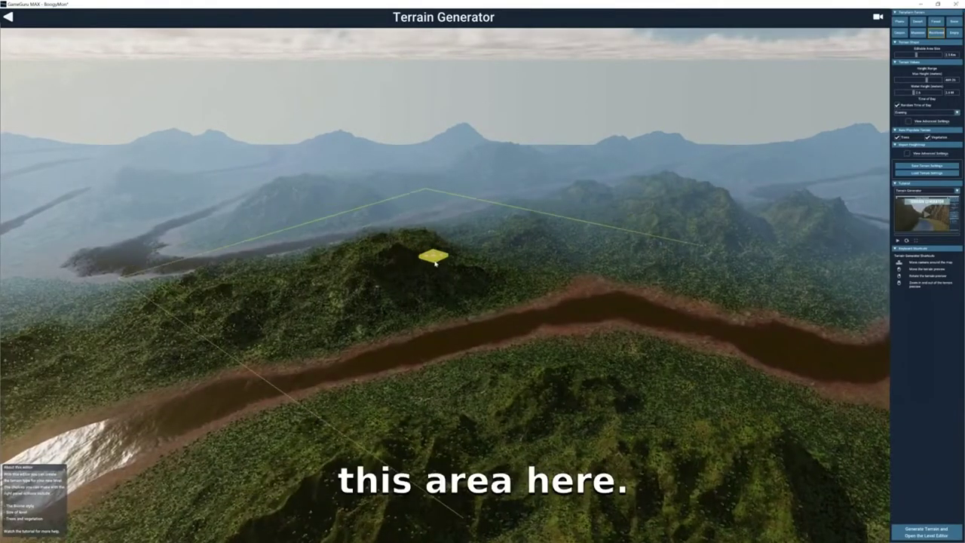
pyautogui.moveTo(449, 454); pyautogui.dragTo(333, 432)
pyautogui.moveTo(332, 432); pyautogui.dragTo(408, 252, button='right')
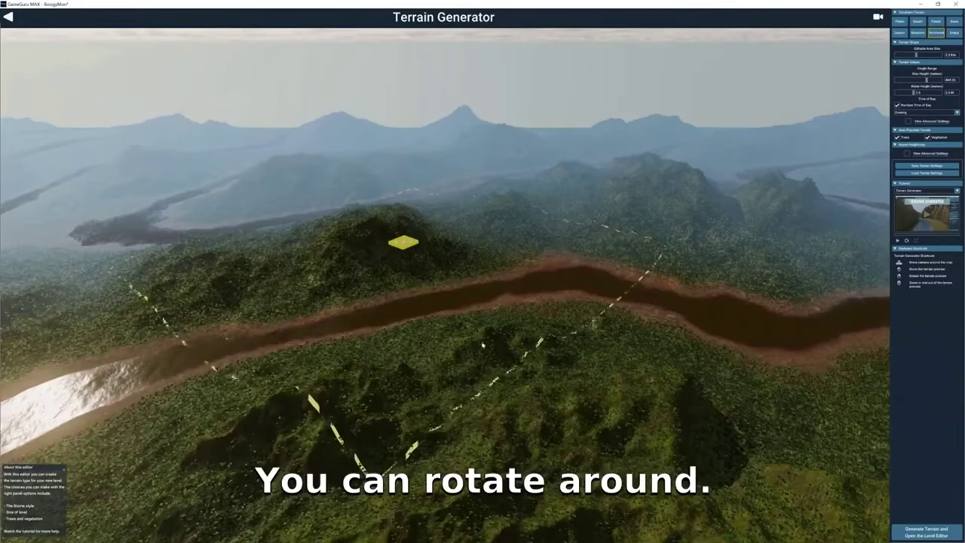
# Regenerate the terrain several times with the Mountain theme and switch it back to the Rainforest theme
pyautogui.click(917, 33)
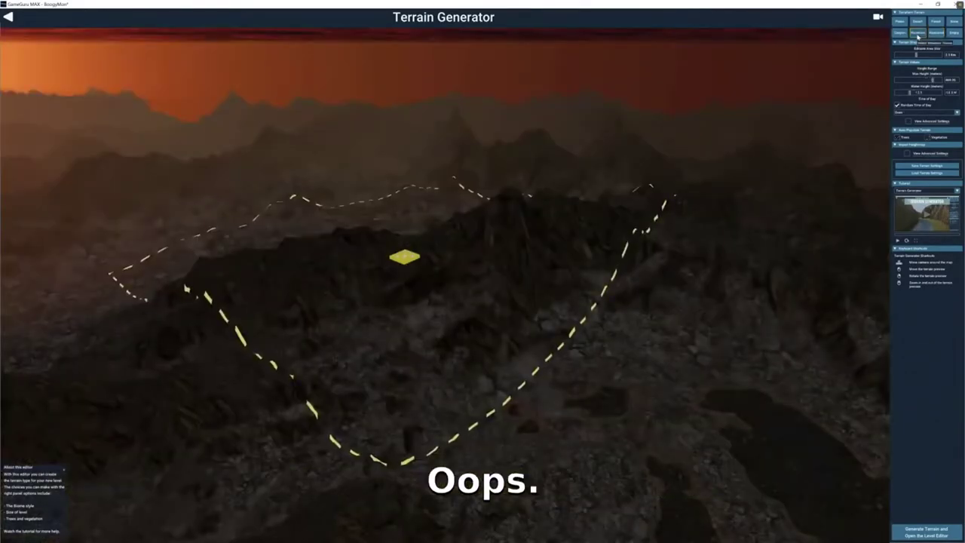
pyautogui.click(917, 36)
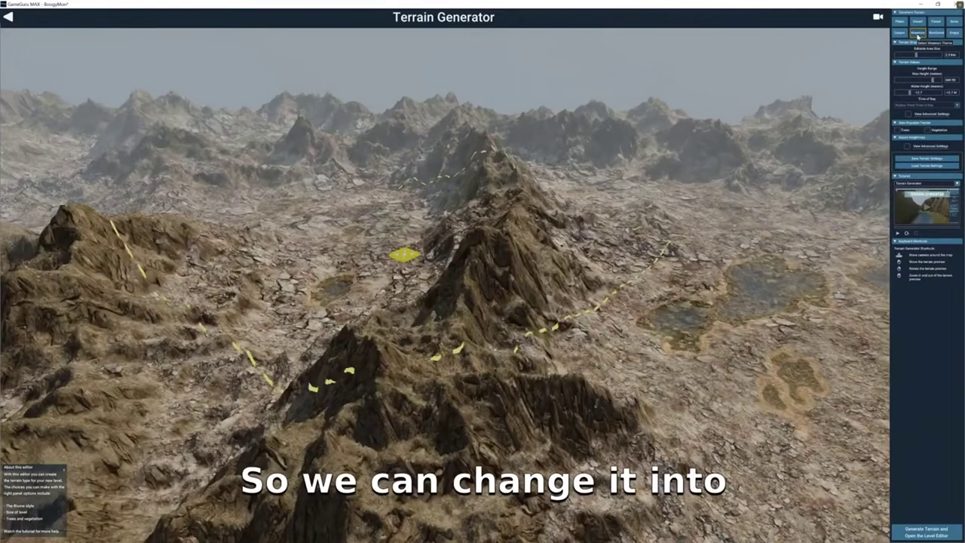
pyautogui.click(918, 36)
pyautogui.click(917, 35)
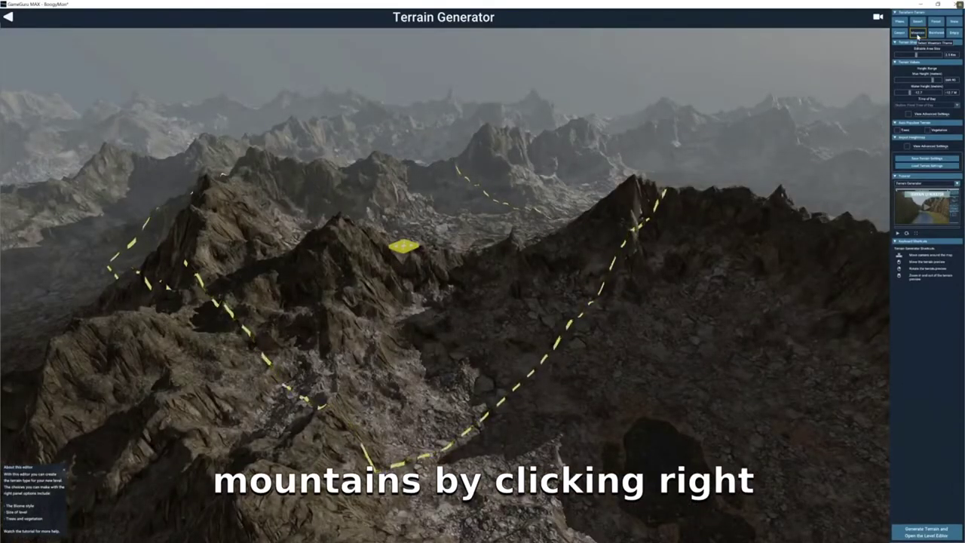
pyautogui.click(937, 35)
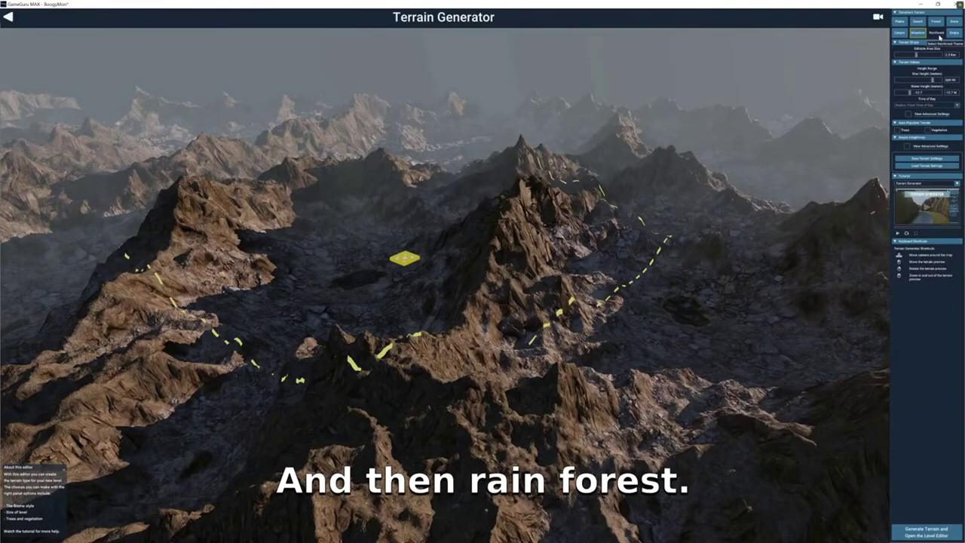
pyautogui.click(939, 36)
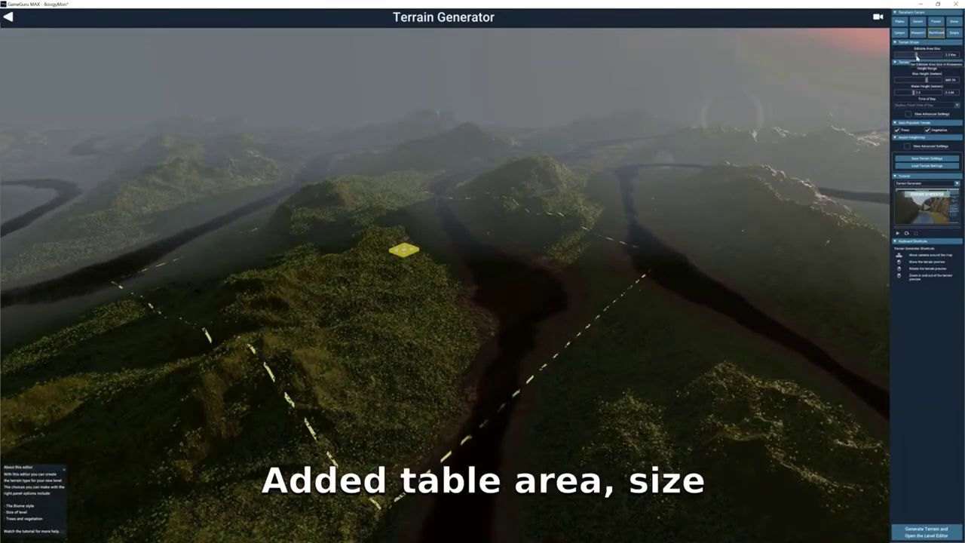
# Reduce the editable area size to 0.5 km and apply the Mountain theme with trees and vegetation enabled
pyautogui.moveTo(917, 57); pyautogui.dragTo(895, 64)
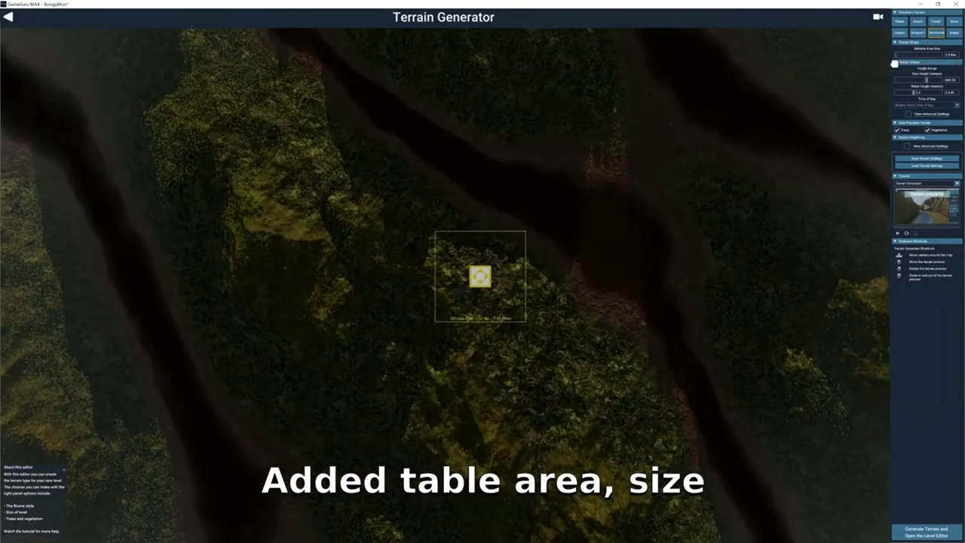
pyautogui.click(917, 32)
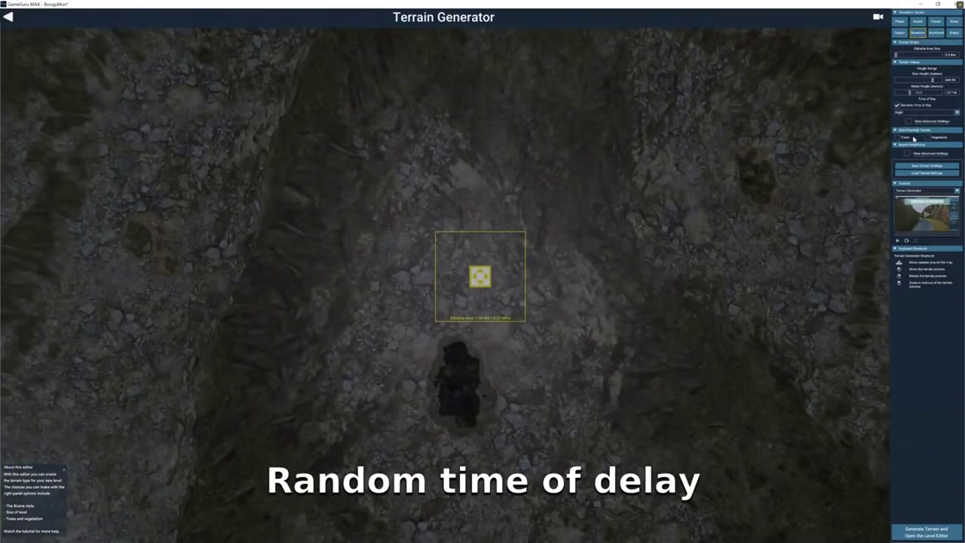
pyautogui.click(897, 138)
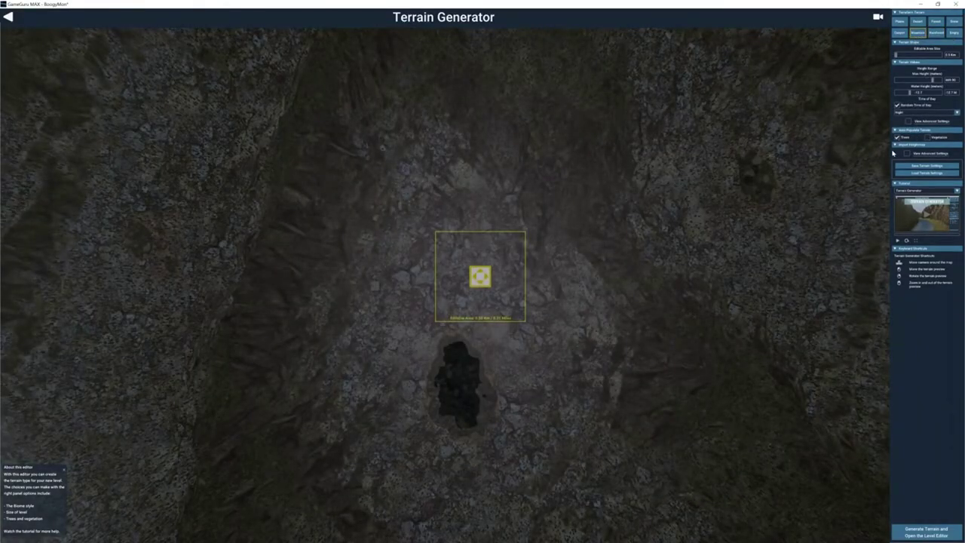
pyautogui.click(926, 138)
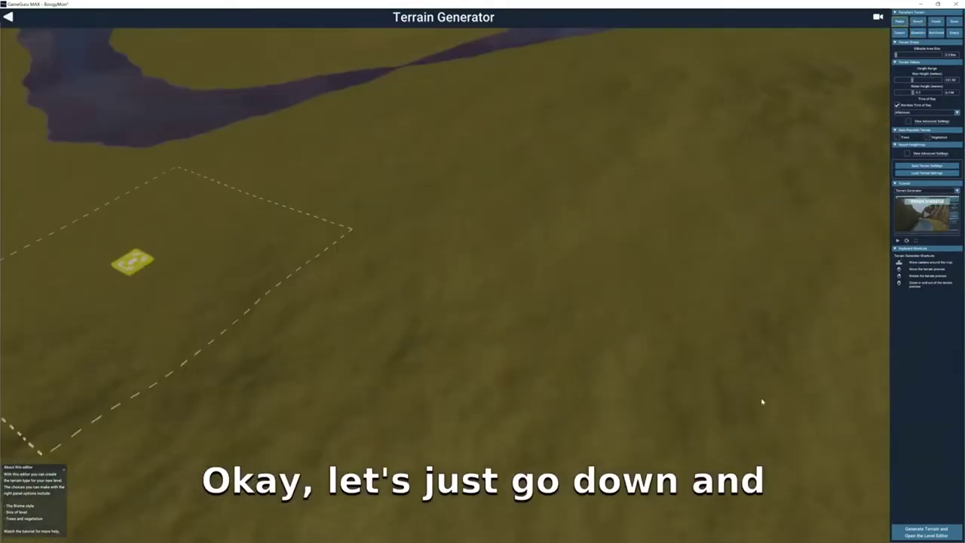
# Inspect the Plains terrain from ground level, apply the Forest theme and look around the generated terrain
pyautogui.moveTo(760, 401); pyautogui.dragTo(736, 315, button='right')
pyautogui.scroll(3, 702, 399)
pyautogui.press('w')
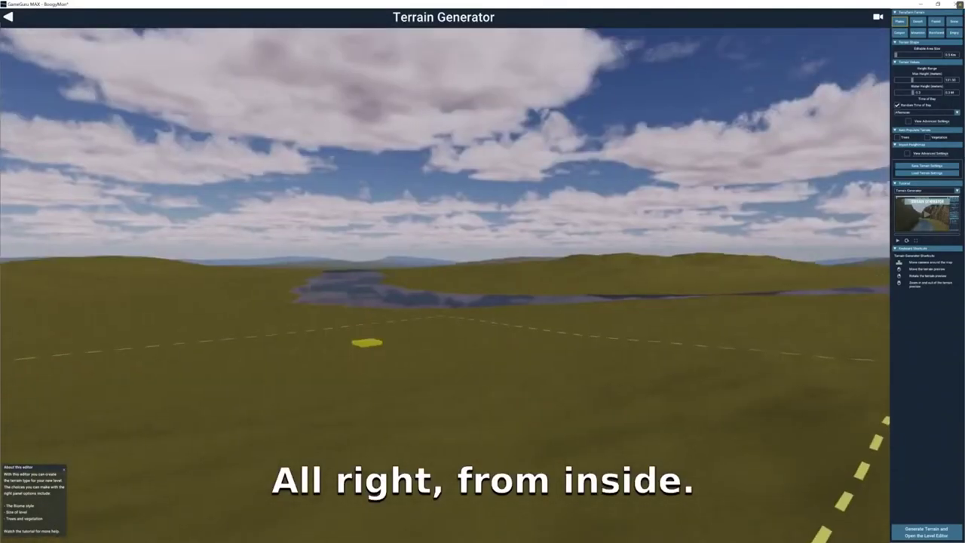
pyautogui.click(937, 22)
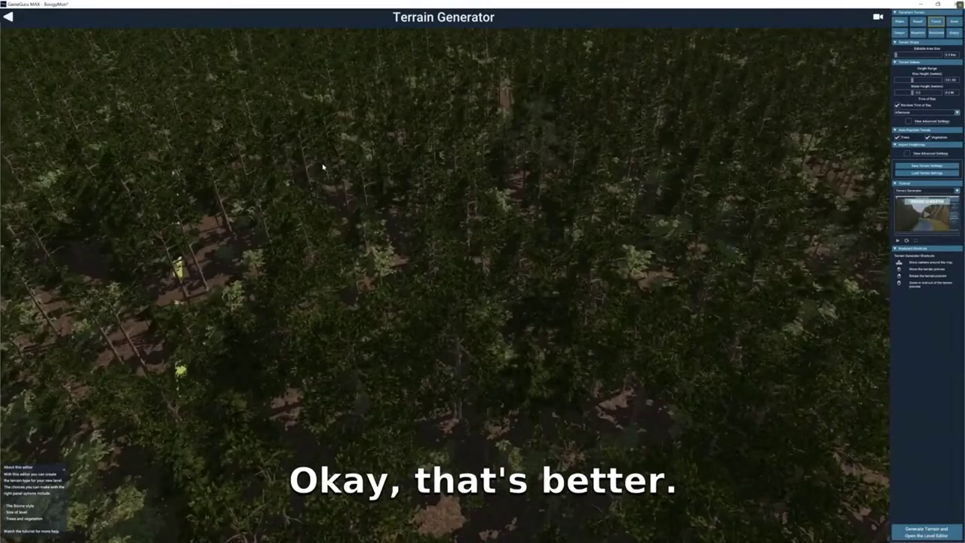
pyautogui.moveTo(342, 159); pyautogui.dragTo(737, 112, button='right')
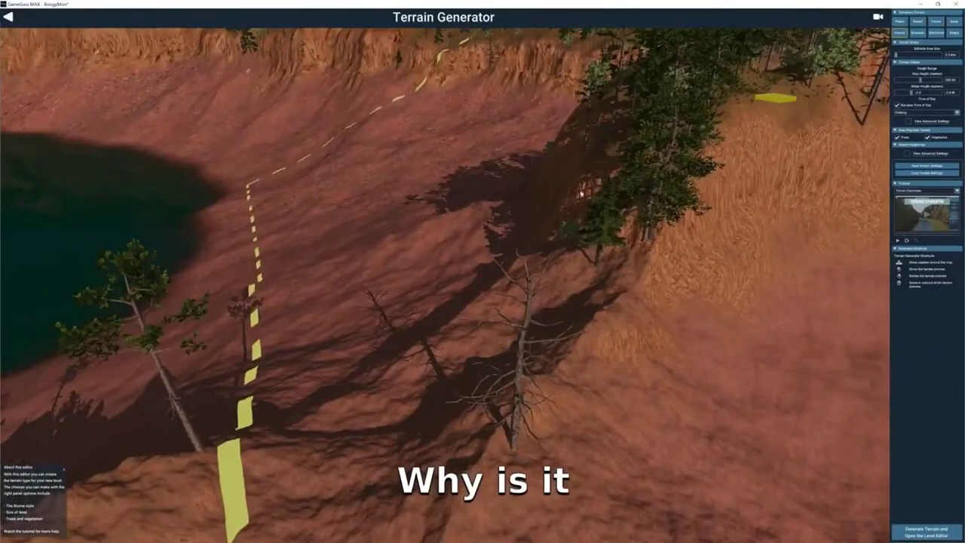
pyautogui.moveTo(339, 229); pyautogui.dragTo(467, 392, button='right')
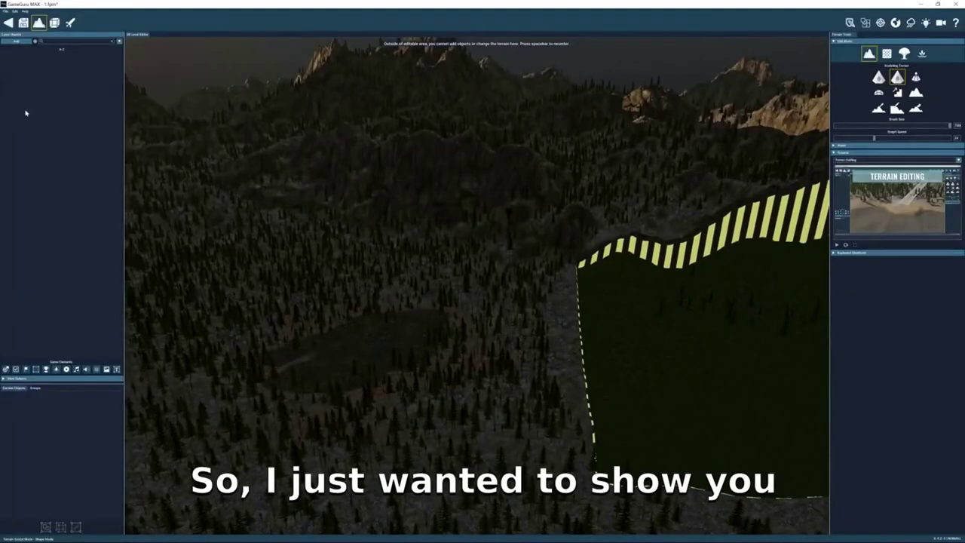
# Leave the level editor and return to the game storyboard
pyautogui.click(6, 11)
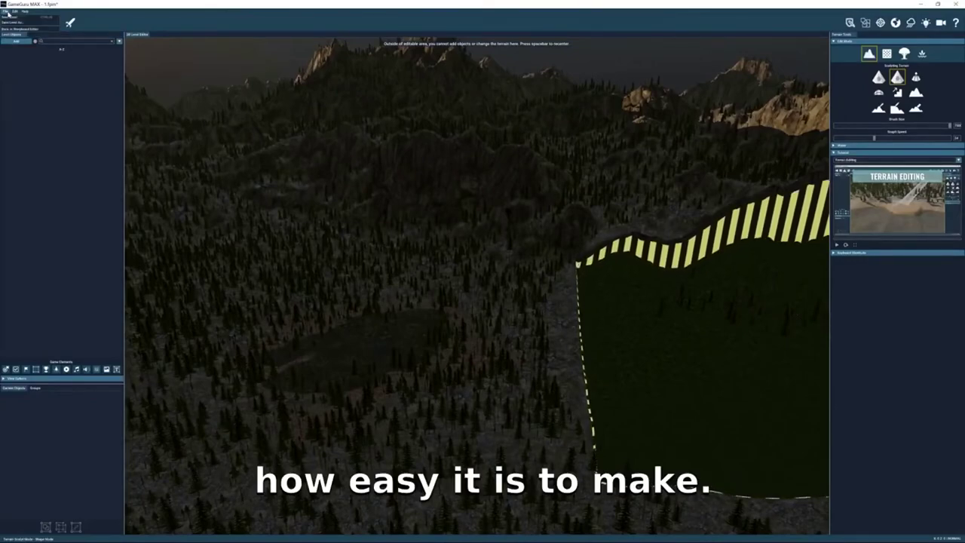
pyautogui.click(19, 29)
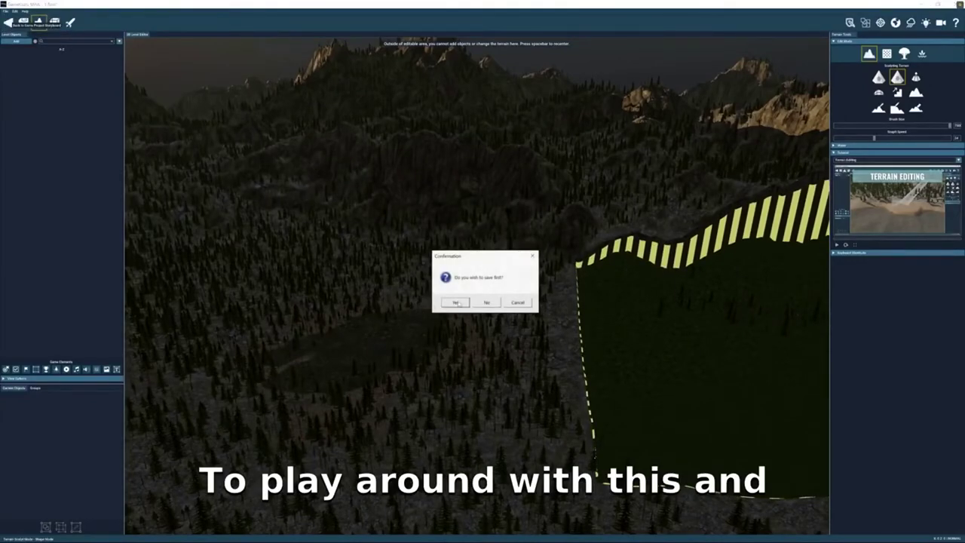
pyautogui.click(487, 302)
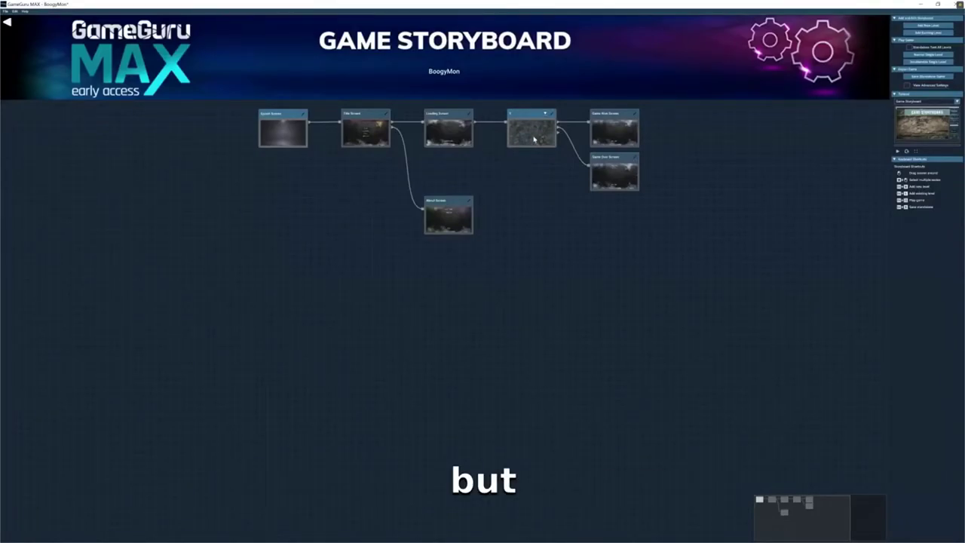
# Change the Game Won Screen's GAME COMPLETE heading to "GA COMPLETE" and return to the storyboard
pyautogui.doubleClick(594, 127)
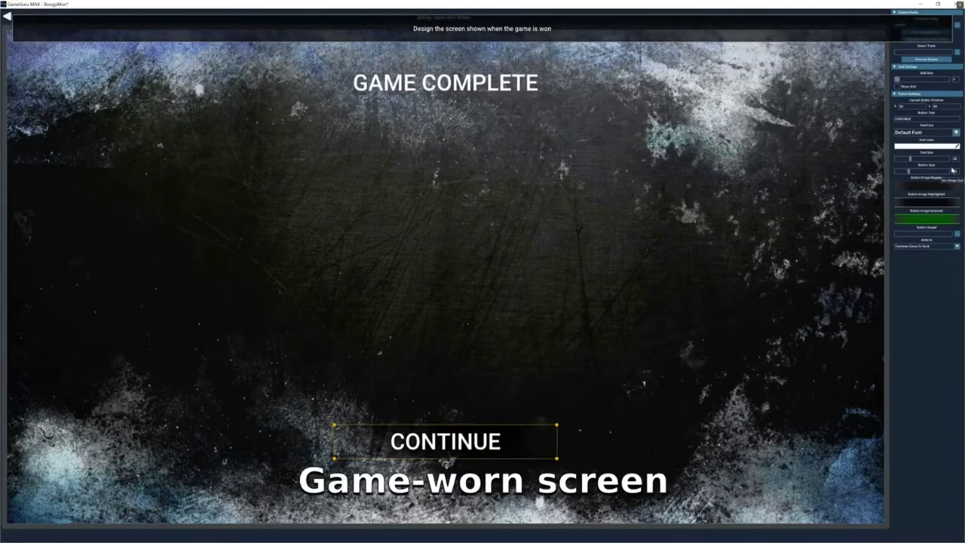
pyautogui.click(530, 82)
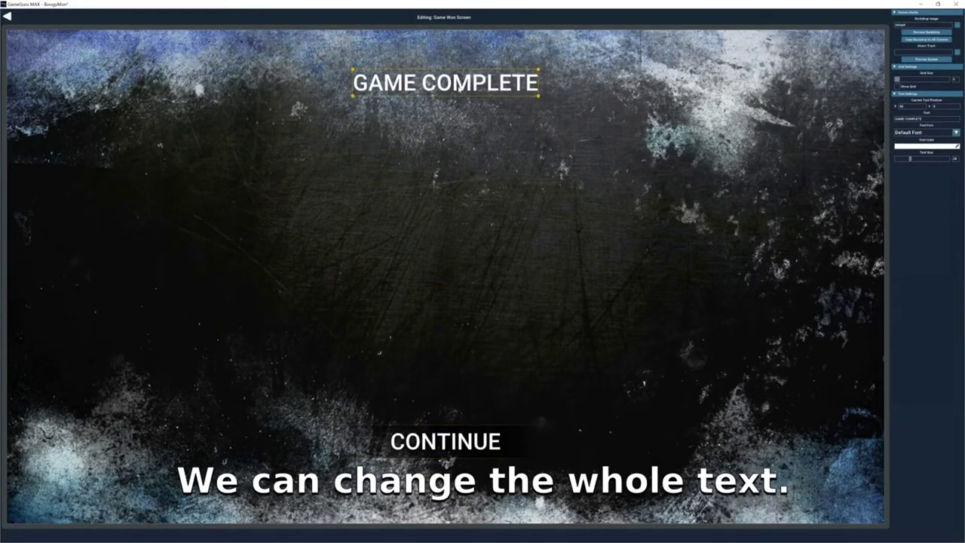
pyautogui.doubleClick(909, 118)
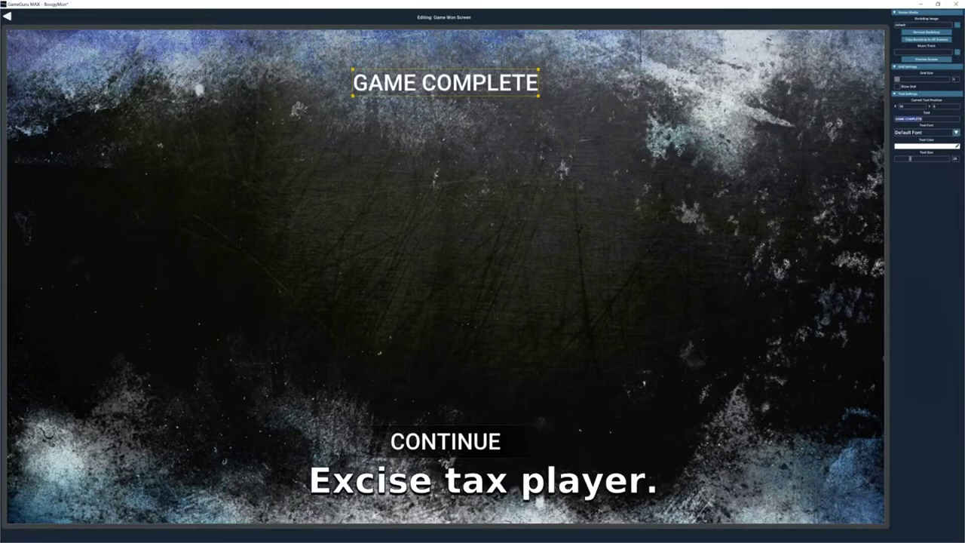
pyautogui.click(907, 118)
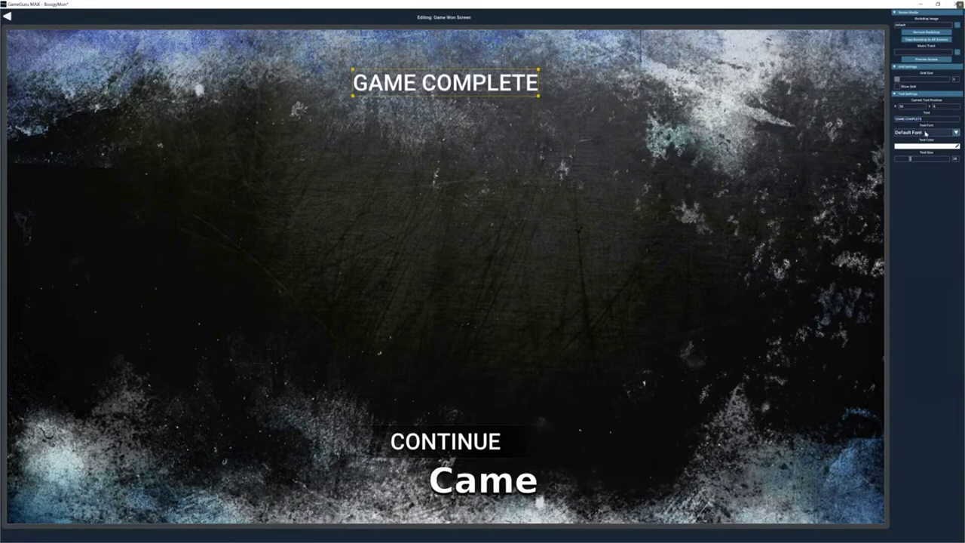
pyautogui.write('not')
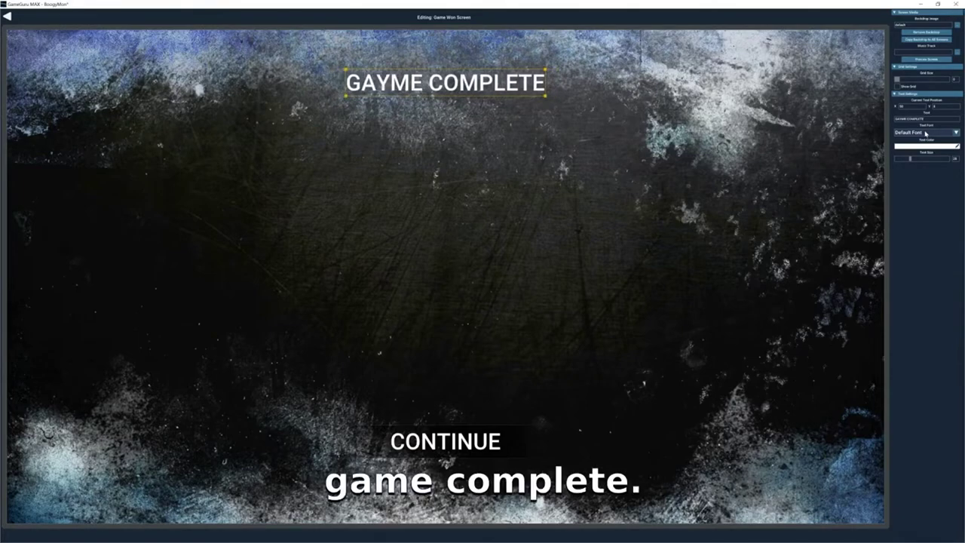
pyautogui.press('BackSpace')
pyautogui.press('BackSpace')
pyautogui.press('BackSpace')
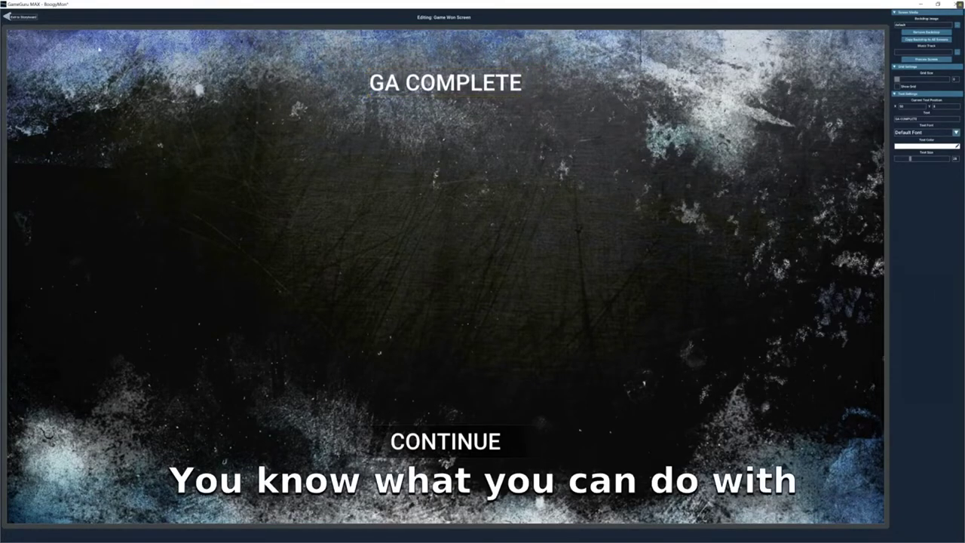
pyautogui.click(6, 15)
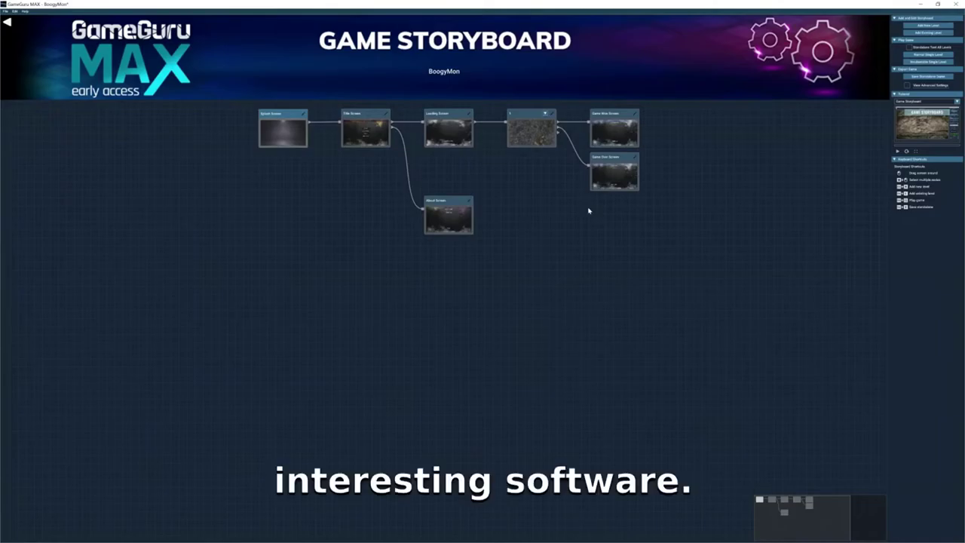
# View the Game Over Screen in the screen editor and return to the storyboard
pyautogui.doubleClick(614, 174)
pyautogui.click(25, 16)
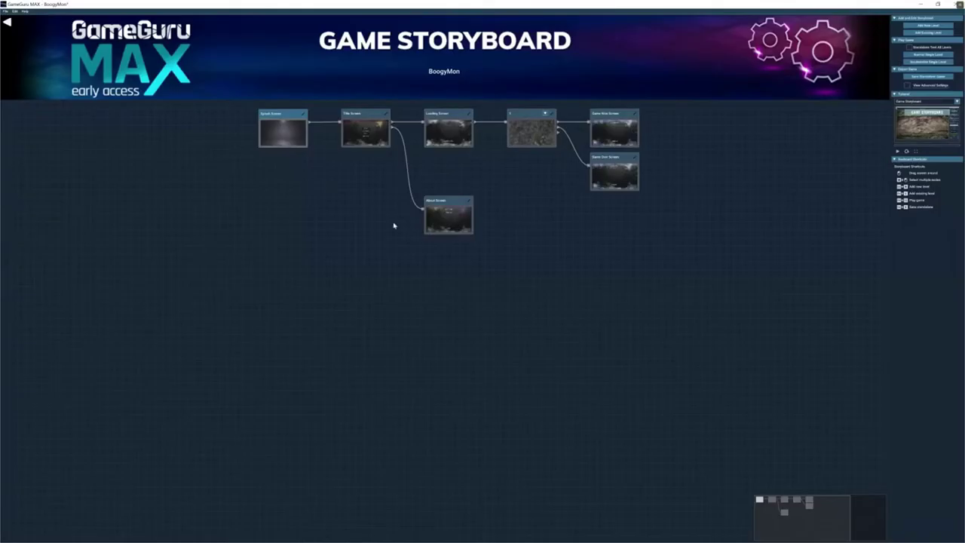